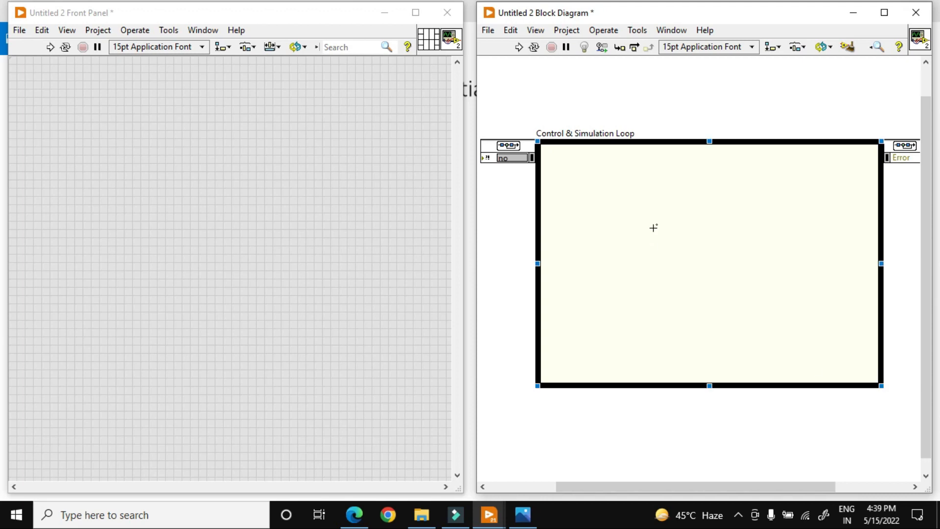
- Open the Control & Simulation > Simulation function palette as a floating window over the front panel, clear of the simulation loop
right_click(582, 206)
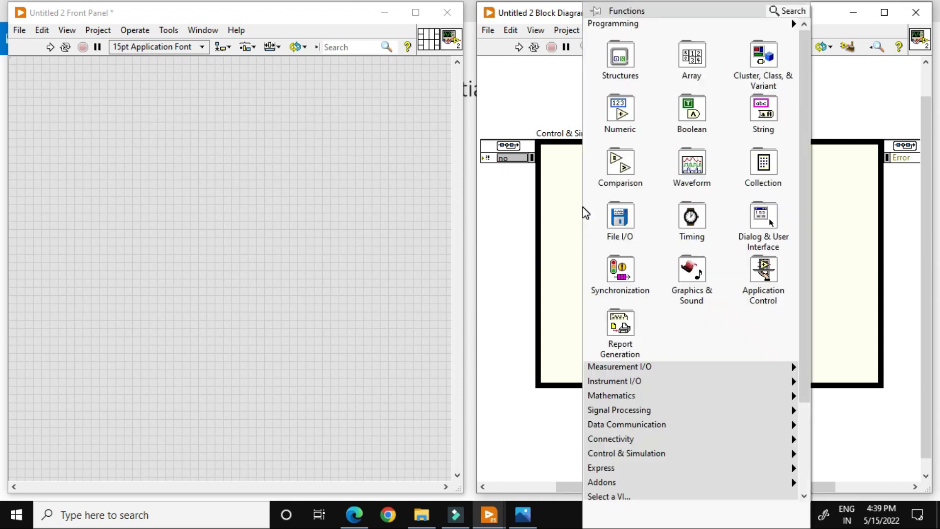
mouse_move(666, 454)
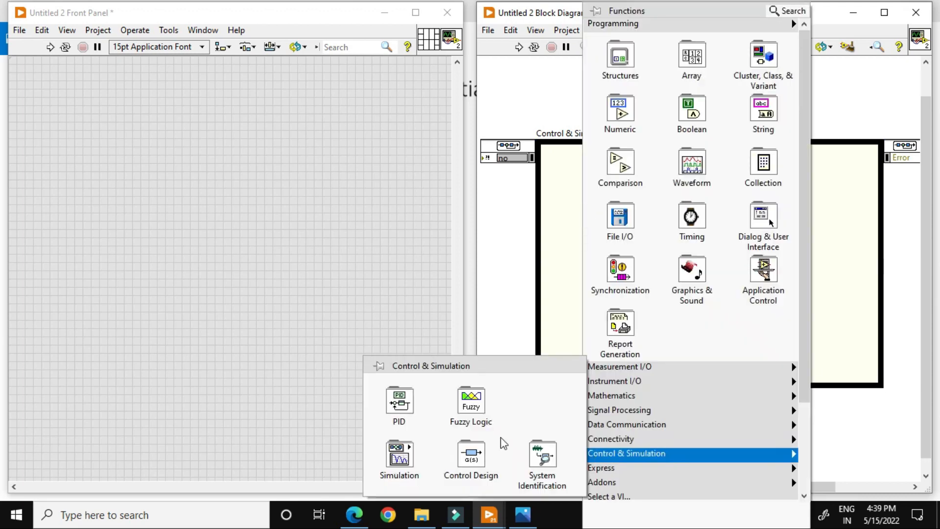
left_click(378, 368)
left_click(399, 471)
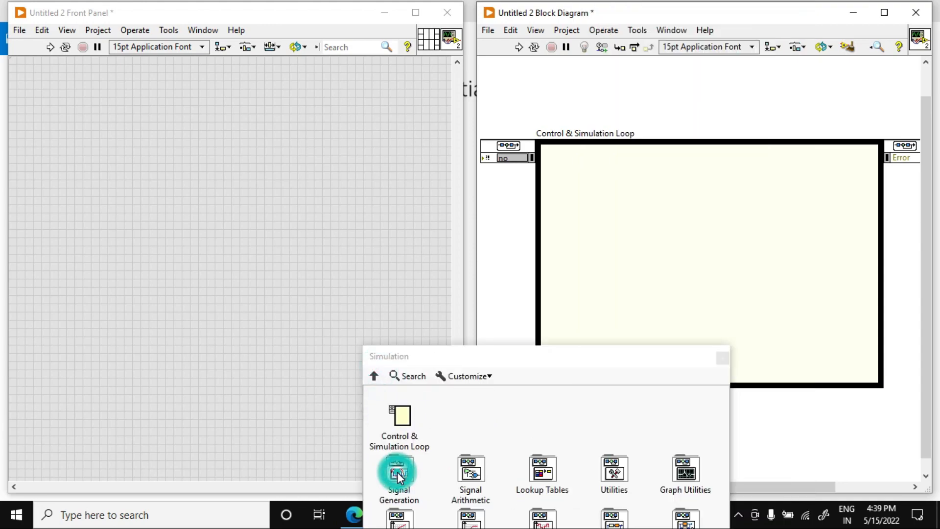
left_click(481, 352)
left_click_drag(482, 353, 270, 118)
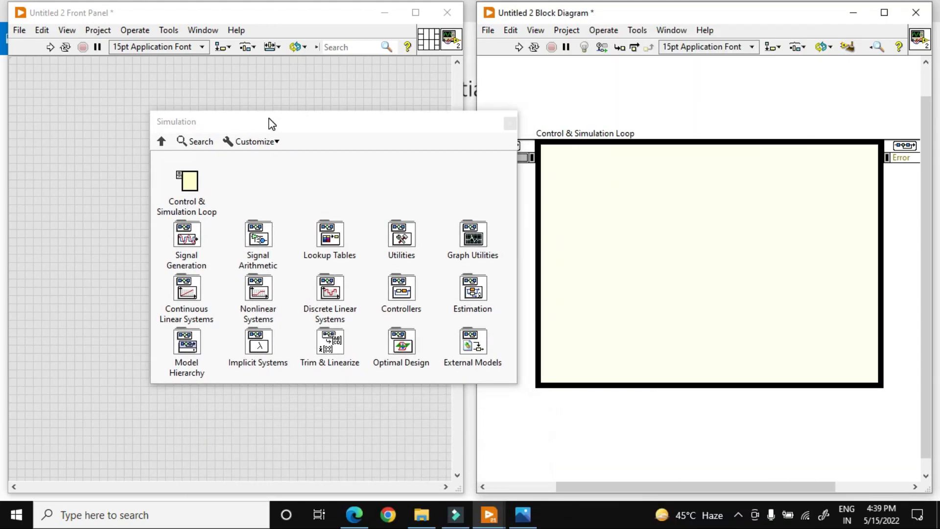
- Place a Step Signal block from Signal Generation near the upper-left corner inside the Control & Simulation Loop
left_click(185, 254)
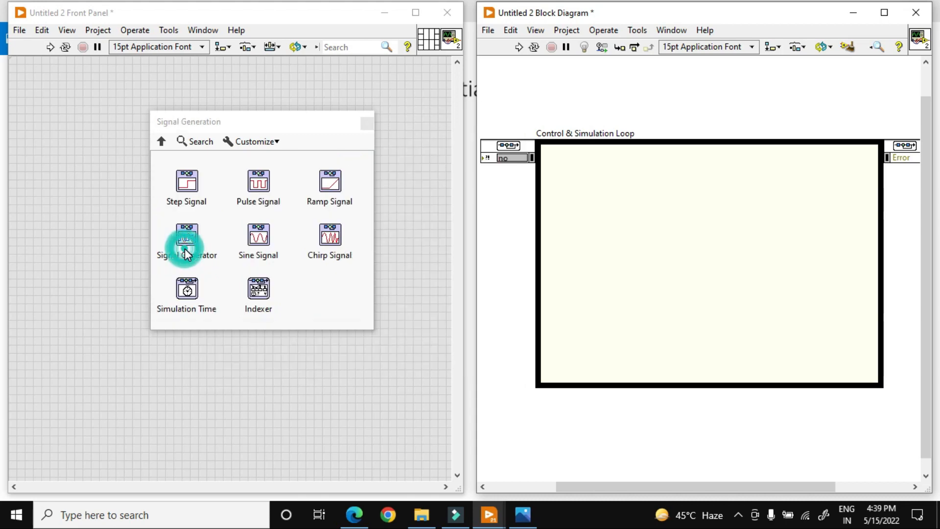
left_click(195, 196)
left_click(576, 199)
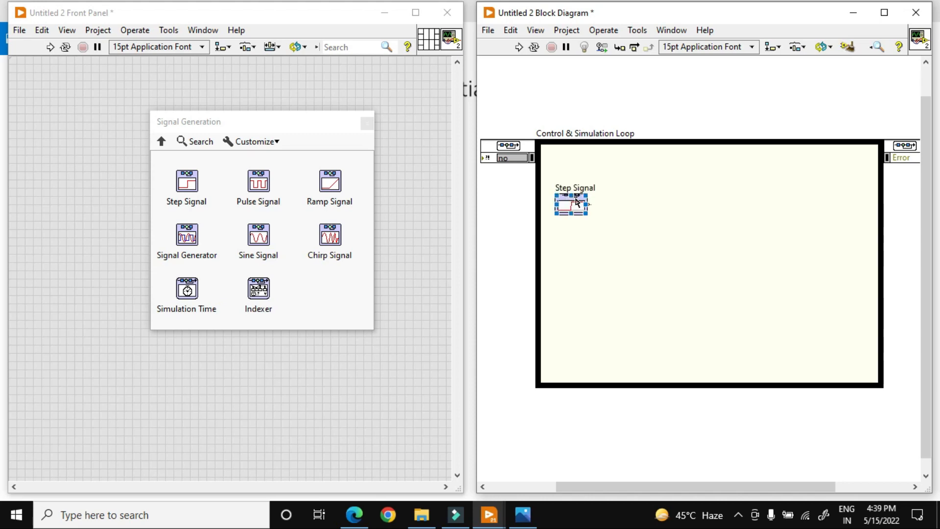
- Place a Gain block from Signal Arithmetic to the right of the Step Signal block
left_click(162, 142)
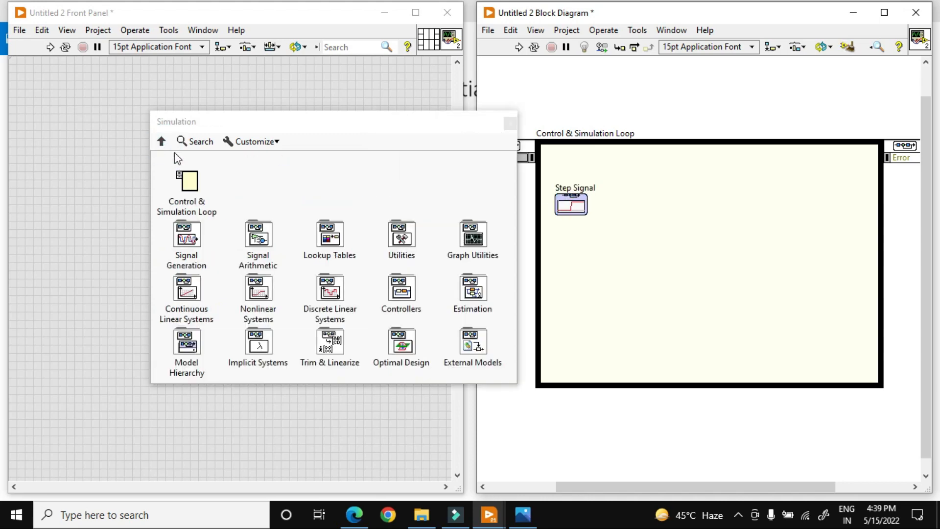
left_click(268, 240)
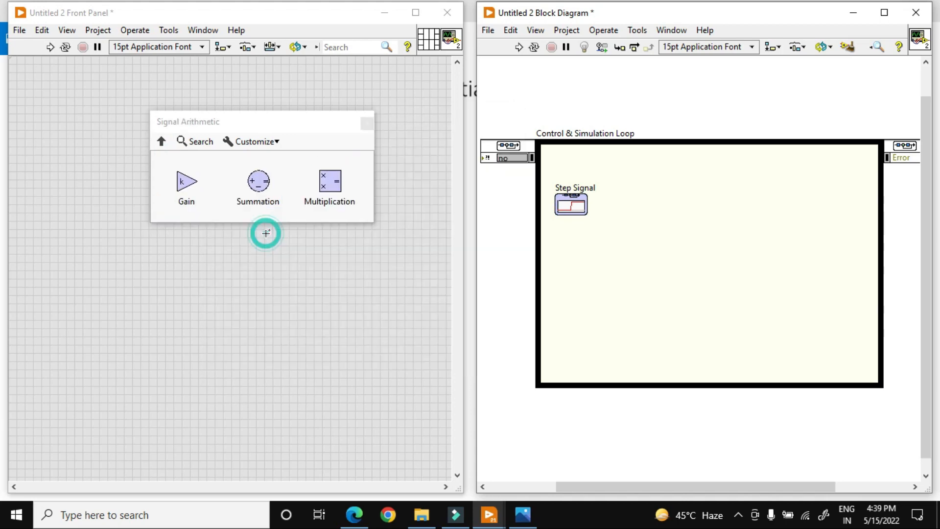
left_click(183, 192)
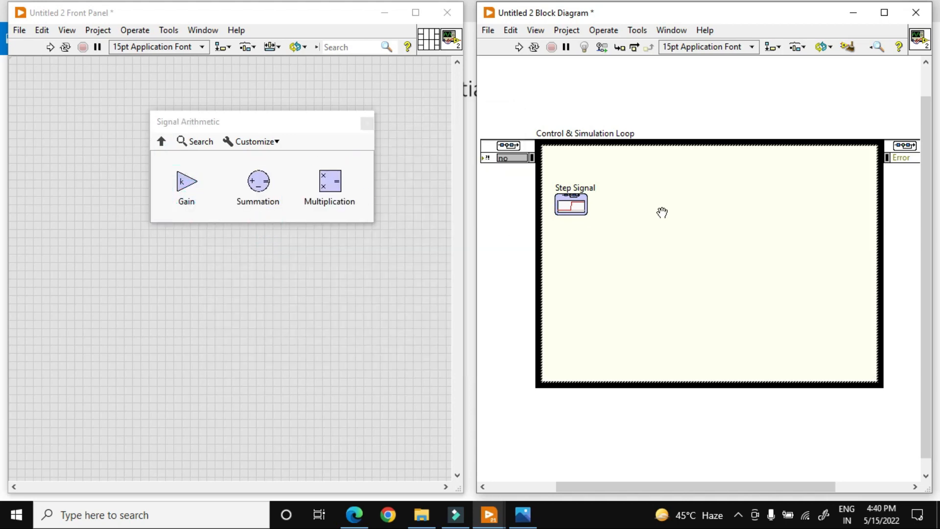
left_click(626, 196)
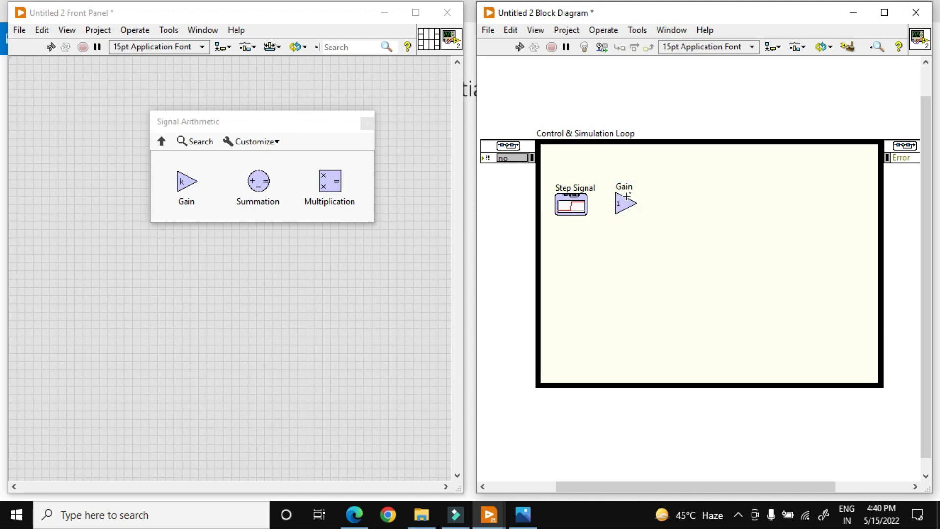
- Configure the Gain block so that its gain parameter source is Terminal
left_click(627, 196)
left_click(622, 202)
double_click(622, 202)
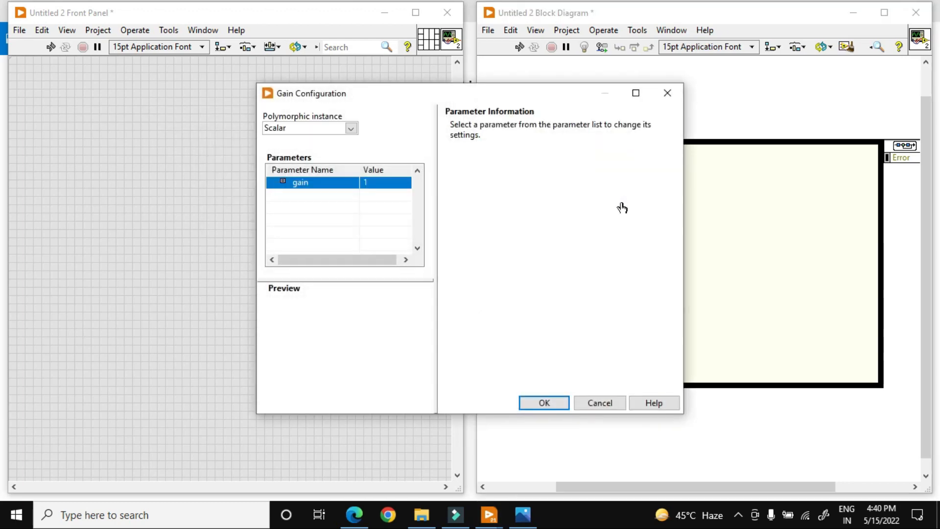
left_click(561, 137)
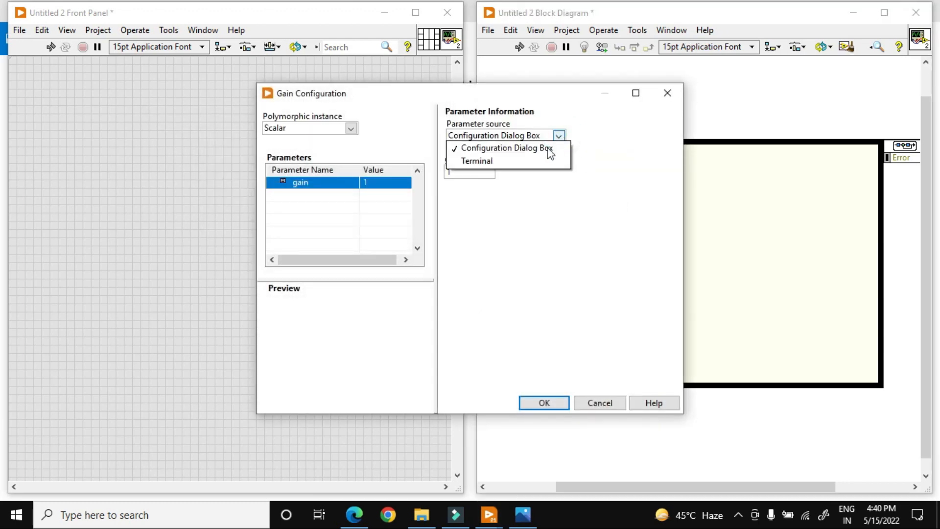
left_click(543, 158)
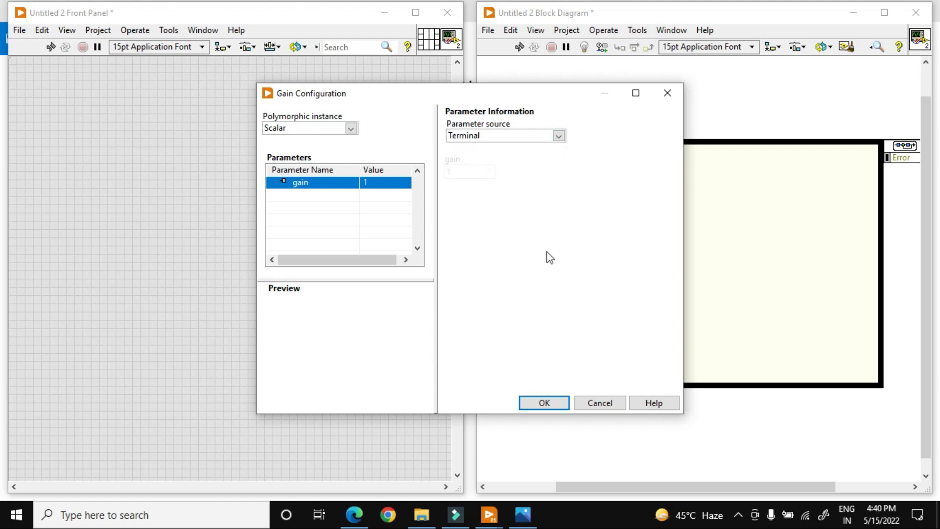
left_click(544, 403)
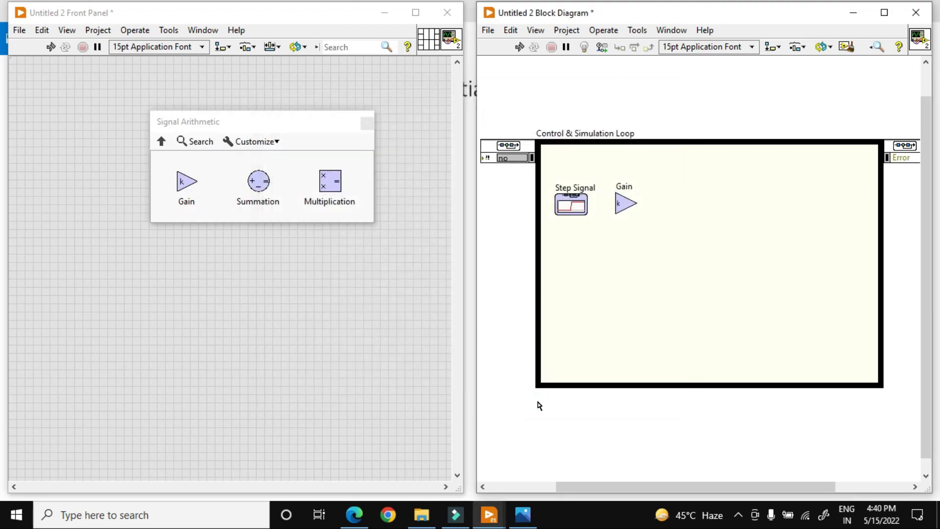
- Wire the Step Signal output to the input of the Gain block
left_click(597, 242)
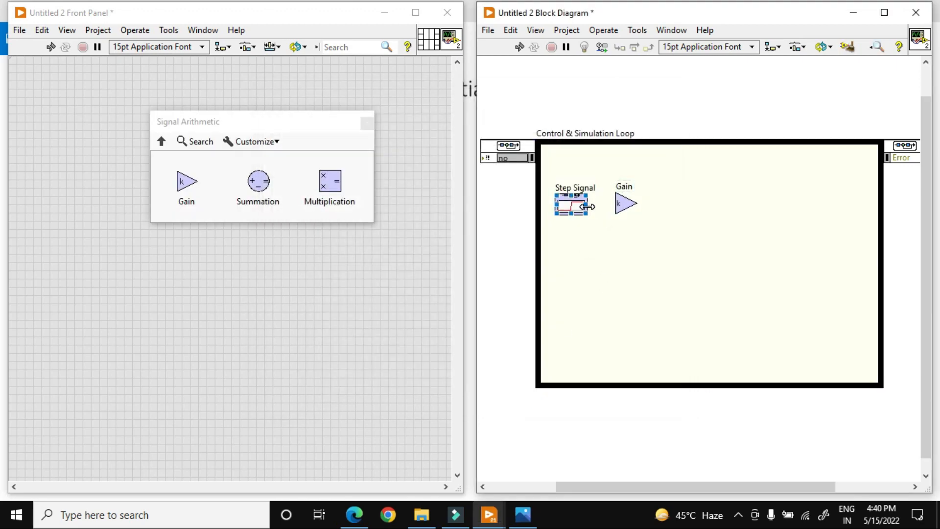
left_click(589, 205)
left_click(617, 204)
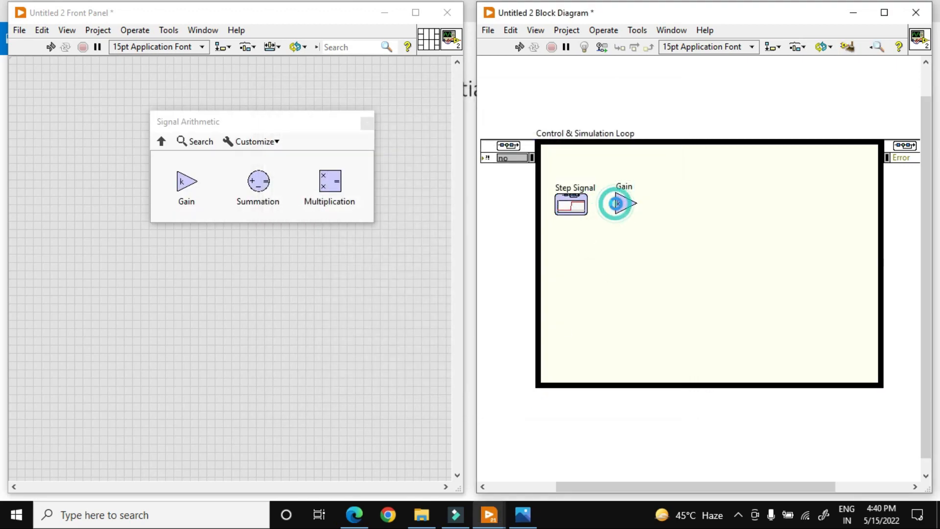
left_click_drag(668, 173, 625, 192)
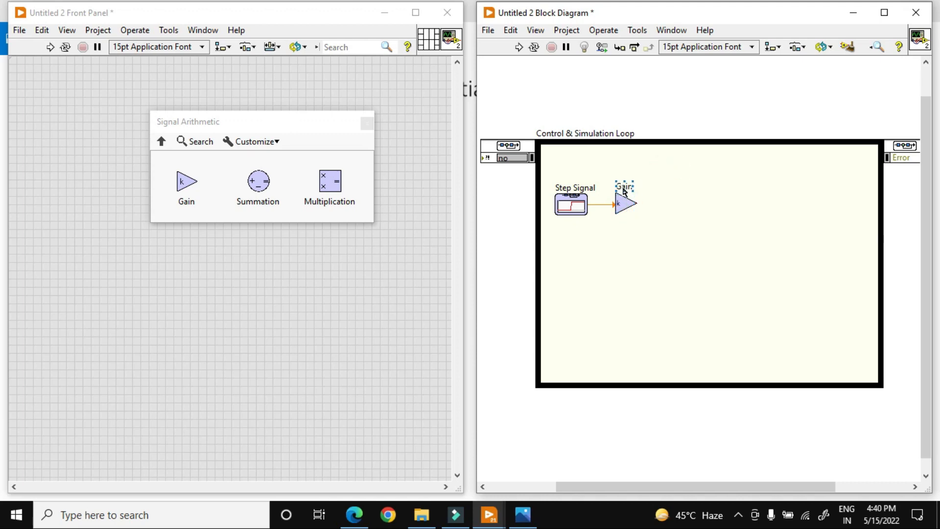
- Show the context help for the Gain block to examine its terminals
key("ctrl+h")
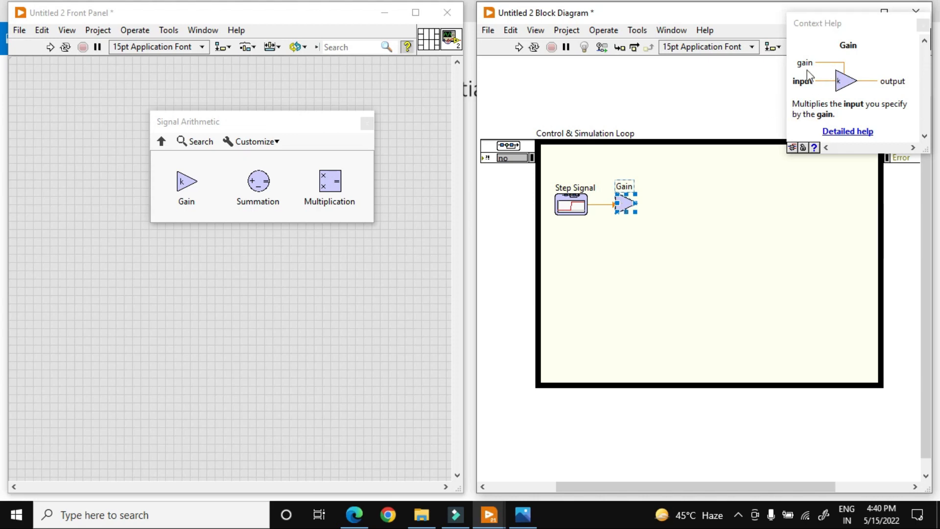
left_click(685, 264)
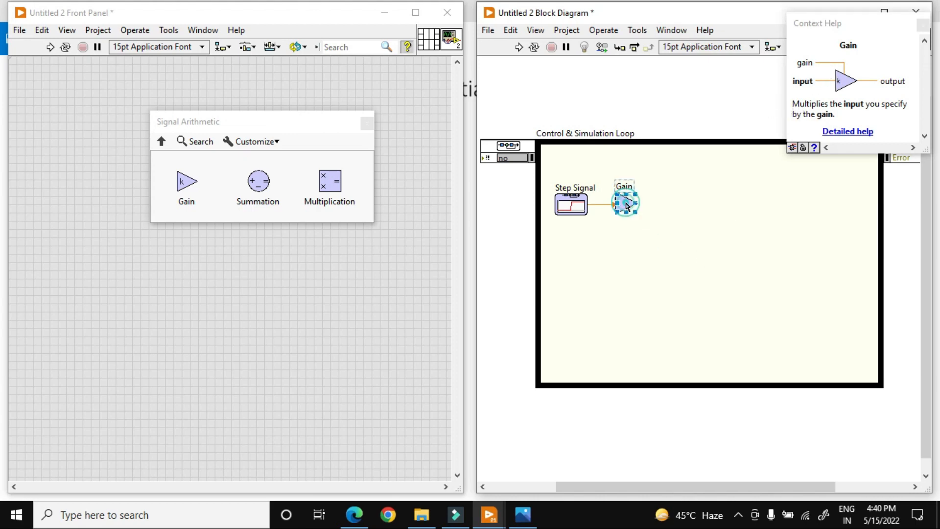
right_click(627, 205)
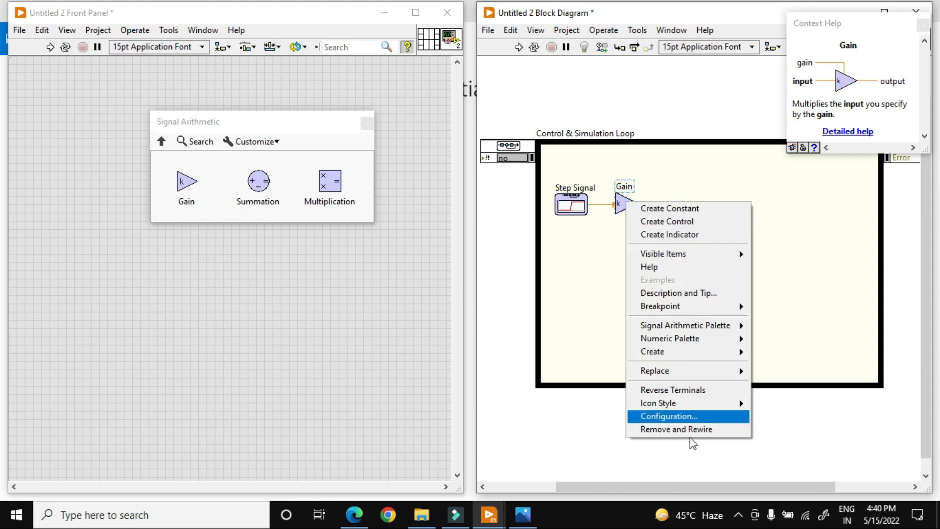
mouse_move(714, 403)
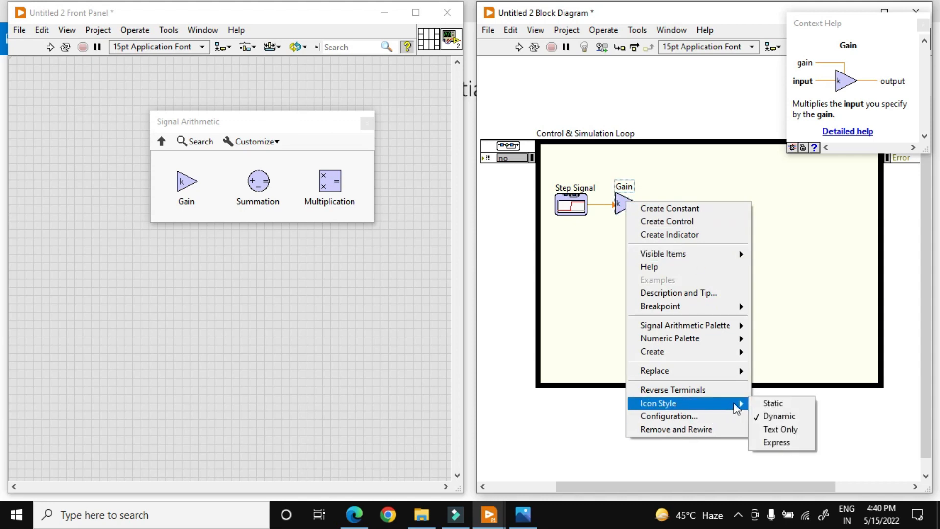
left_click(796, 292)
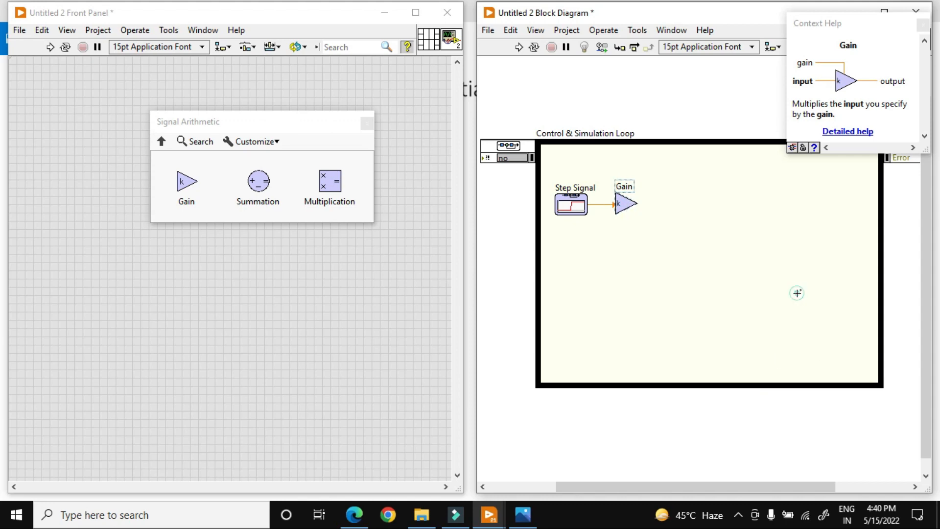
right_click(625, 206)
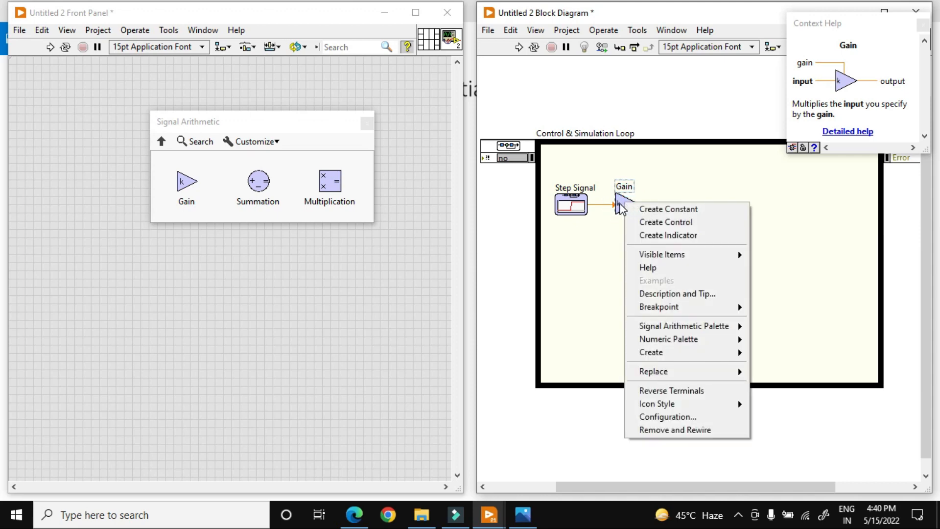
left_click(342, 122)
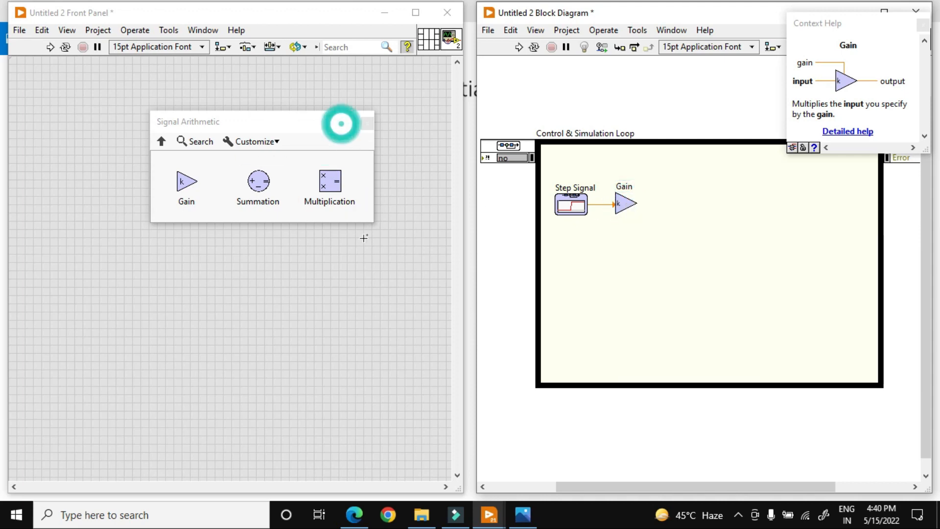
- Hide the Gain block's label and create a control on its gain terminal
right_click(622, 207)
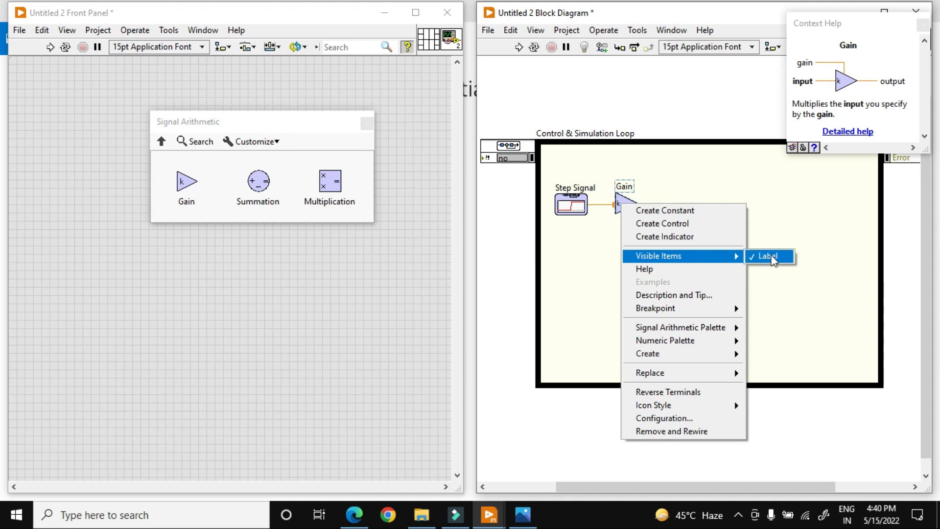
left_click(773, 254)
left_click(654, 194)
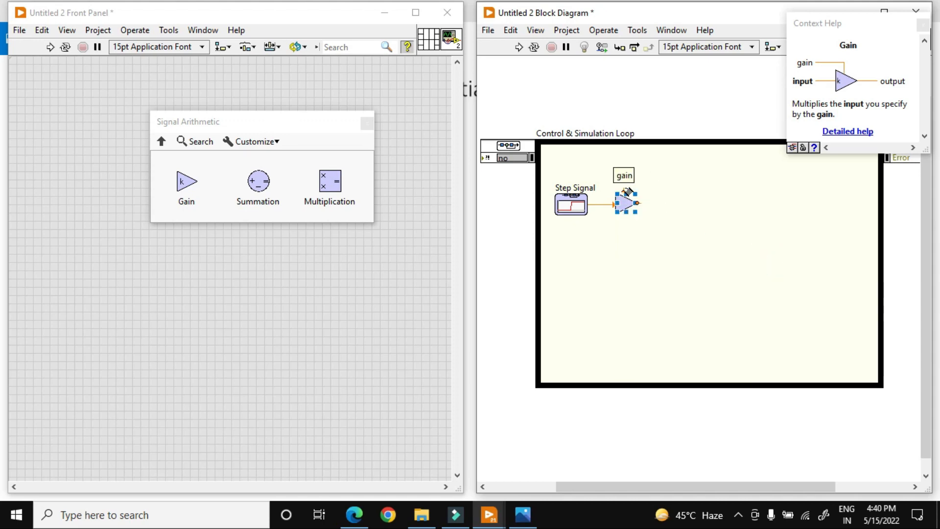
right_click(627, 190)
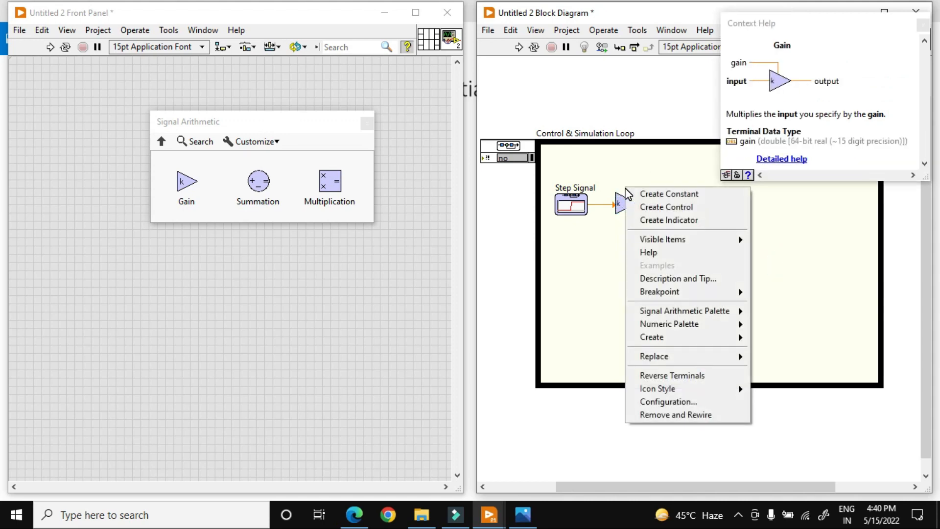
left_click(661, 211)
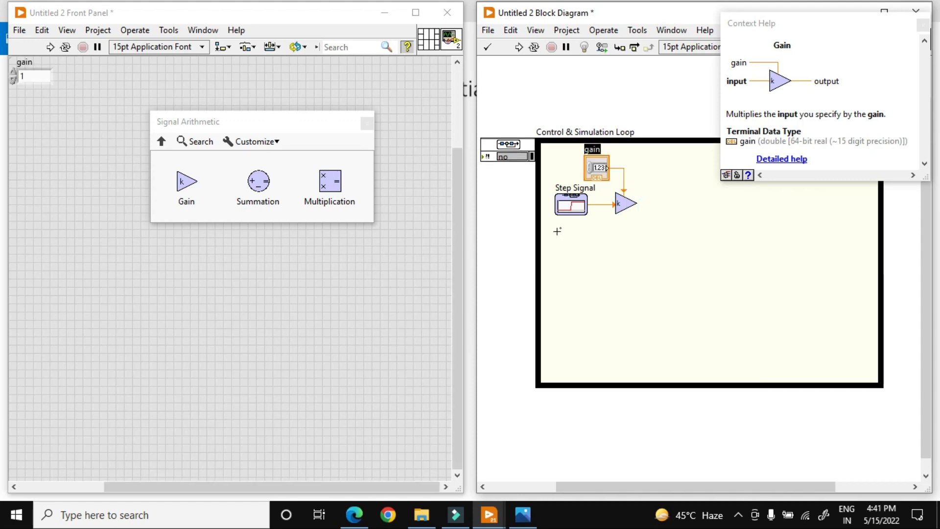
- Place a Summation block to the right of the Gain block and configure all three of its inputs as plus
left_click(265, 190)
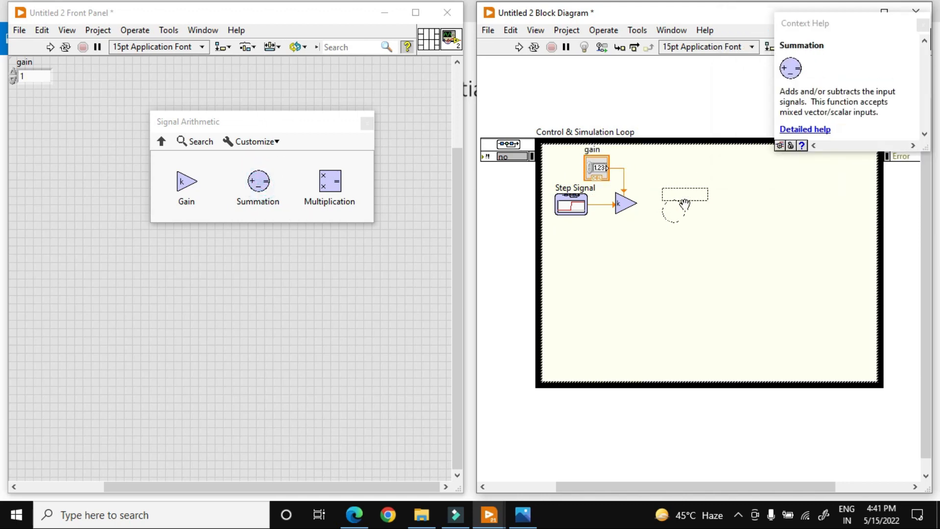
left_click(682, 196)
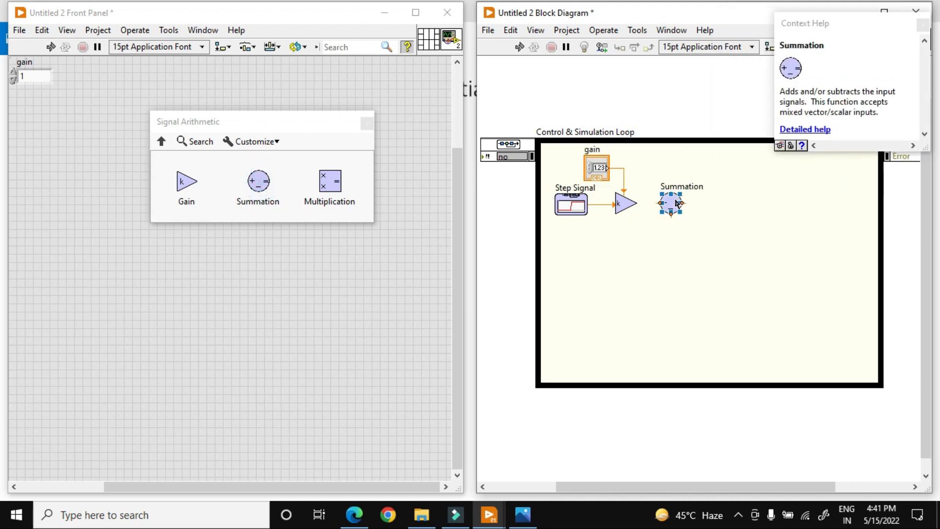
double_click(673, 203)
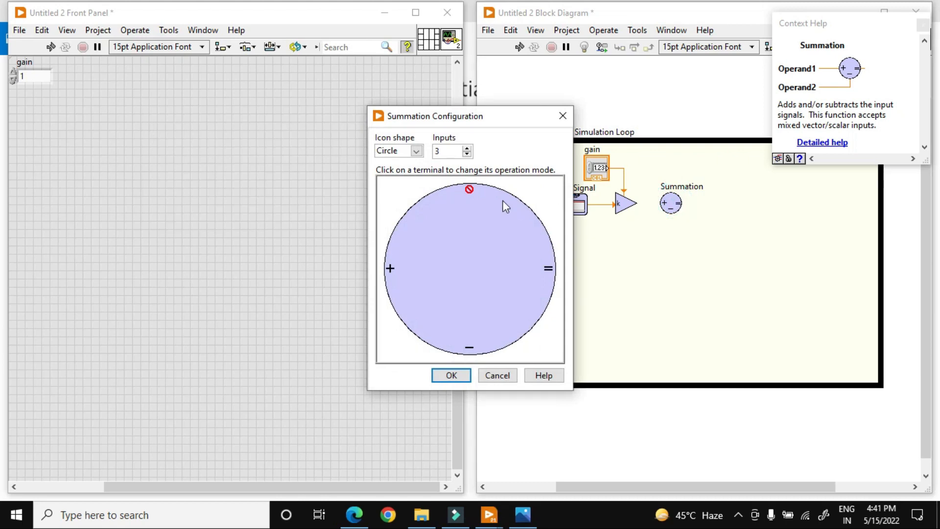
left_click(468, 190)
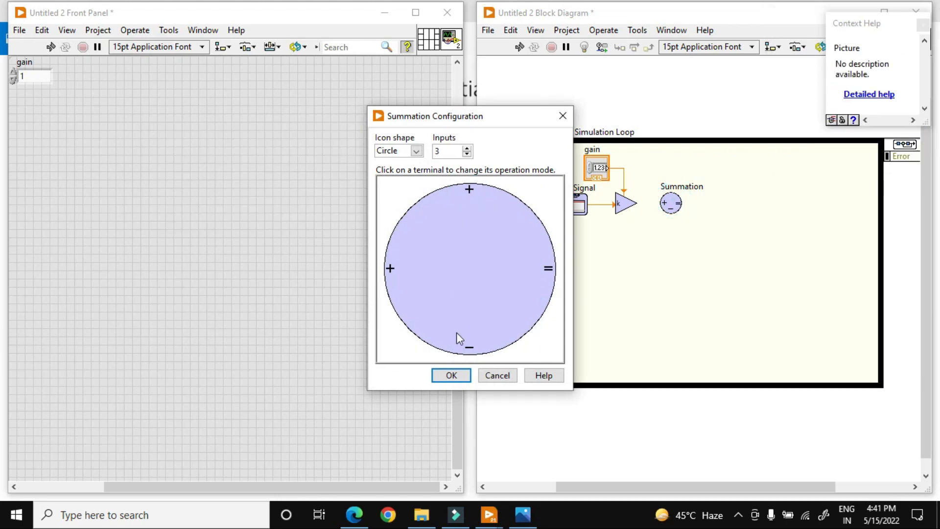
left_click(468, 348)
left_click(469, 349)
left_click(468, 349)
left_click(469, 348)
left_click(457, 377)
left_click(674, 205)
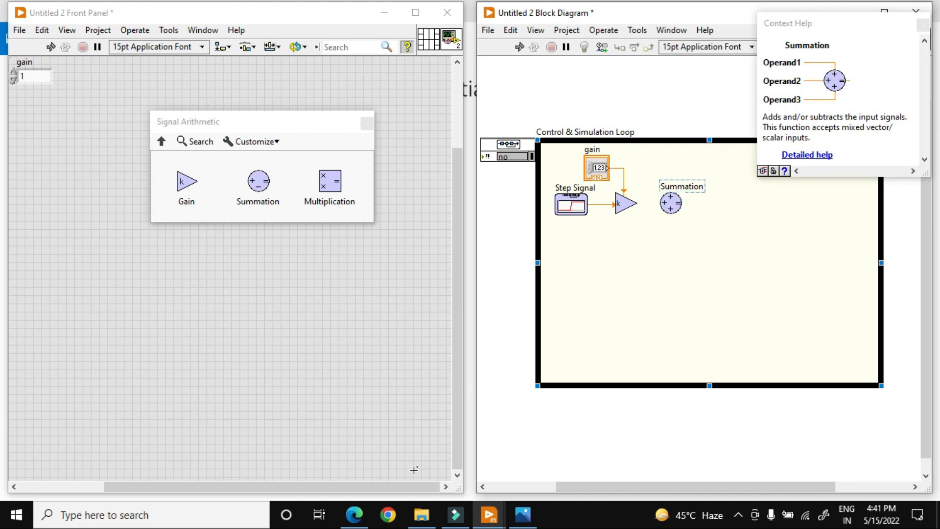
- Check the terms of the differential equation in the Photos image, and return to the LabVIEW windows
left_click(522, 515)
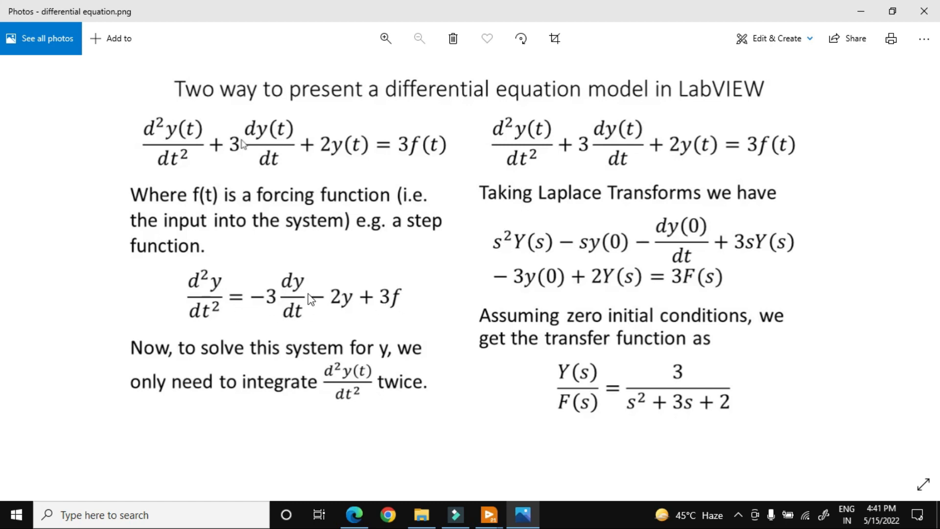
left_click(523, 520)
- Place an Integrator block to the right of the Summation block and duplicate it for a second Integrator beside it
right_click(669, 280)
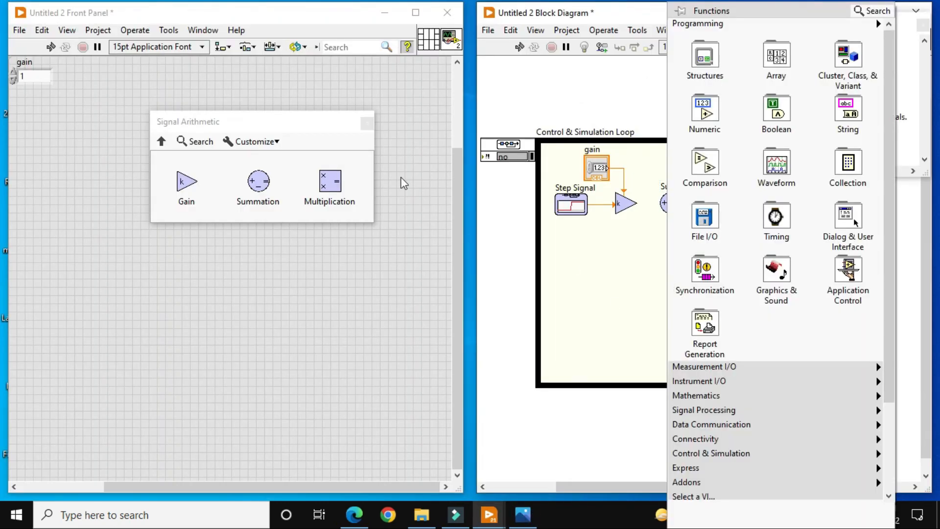
left_click(161, 142)
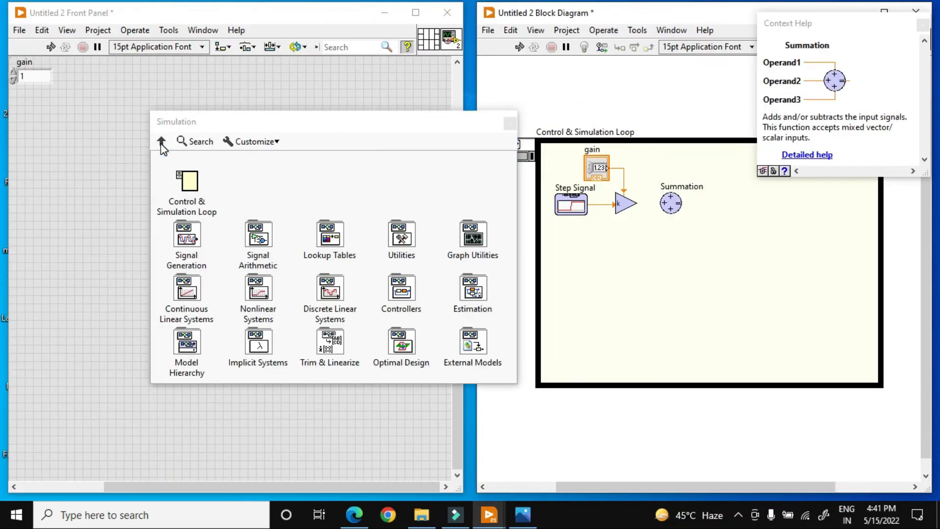
left_click(208, 293)
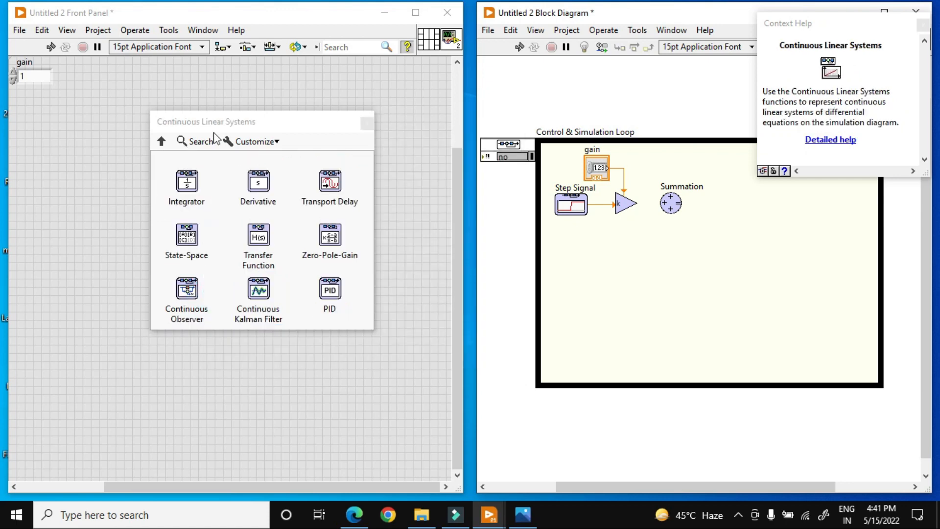
left_click(187, 182)
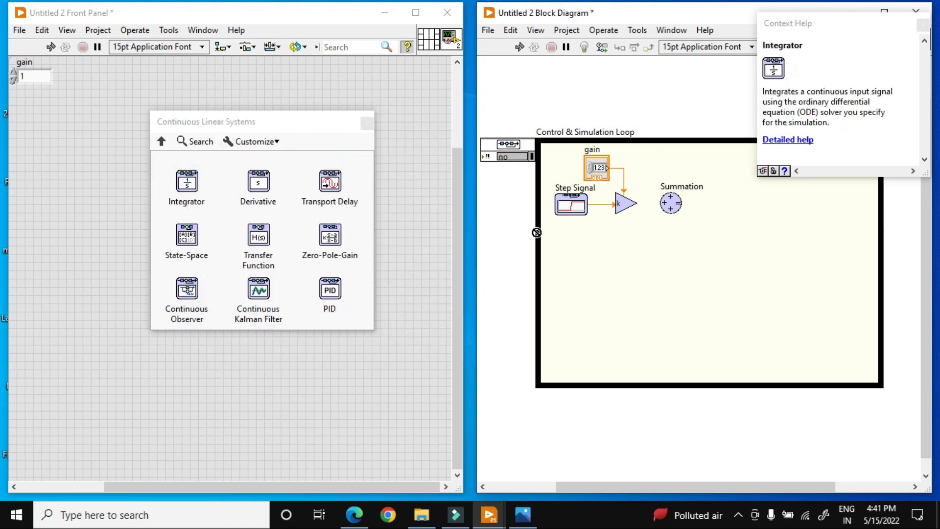
left_click(737, 200)
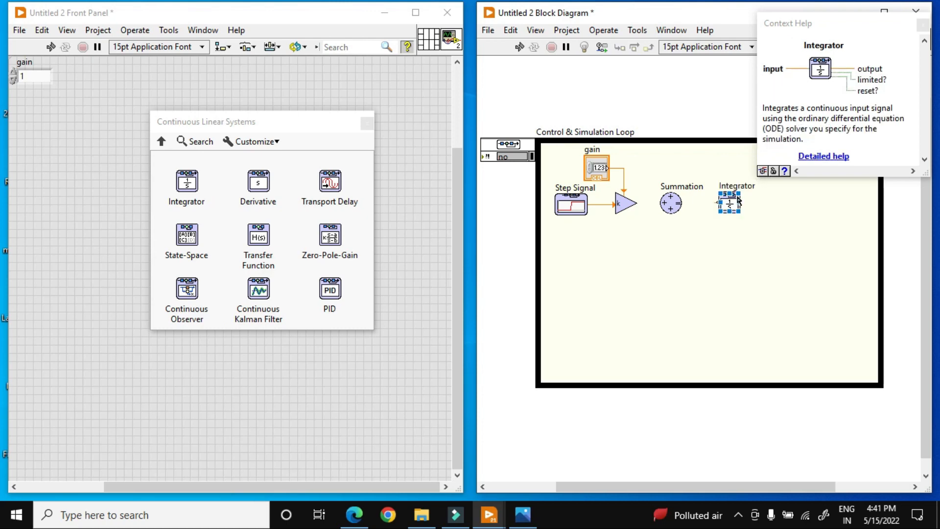
left_click_drag(734, 204, 792, 204)
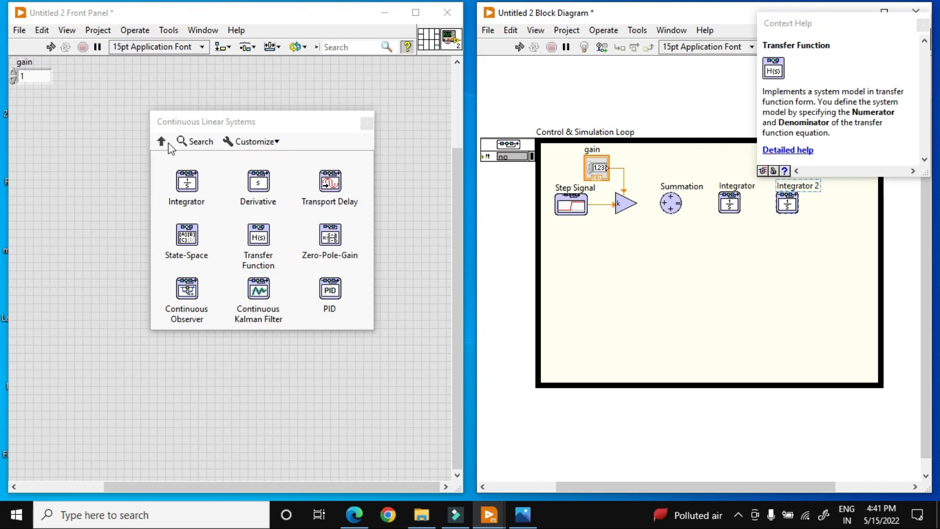
left_click(363, 125)
- Copy the Gain block to the area below the Summation block and delete the unwanted wire joining it to the Summation output
left_click(625, 203)
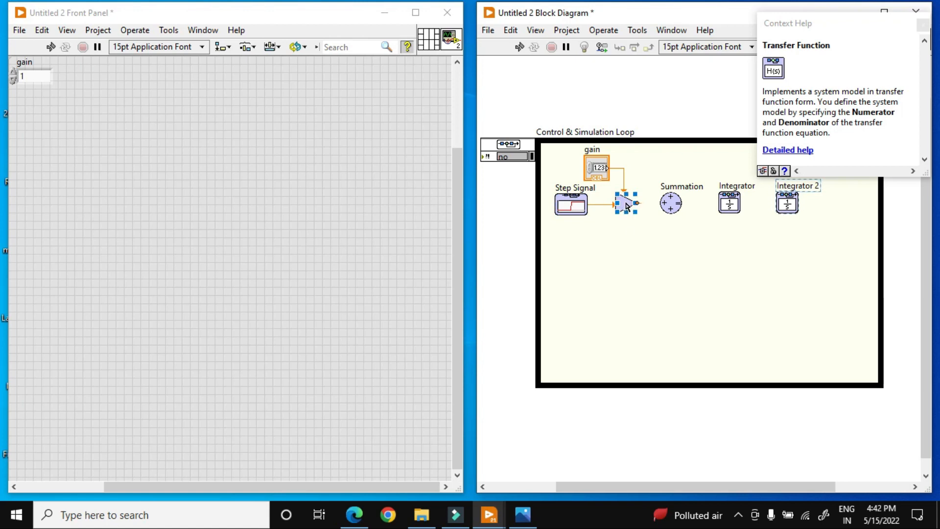
left_click_drag(627, 206, 675, 235)
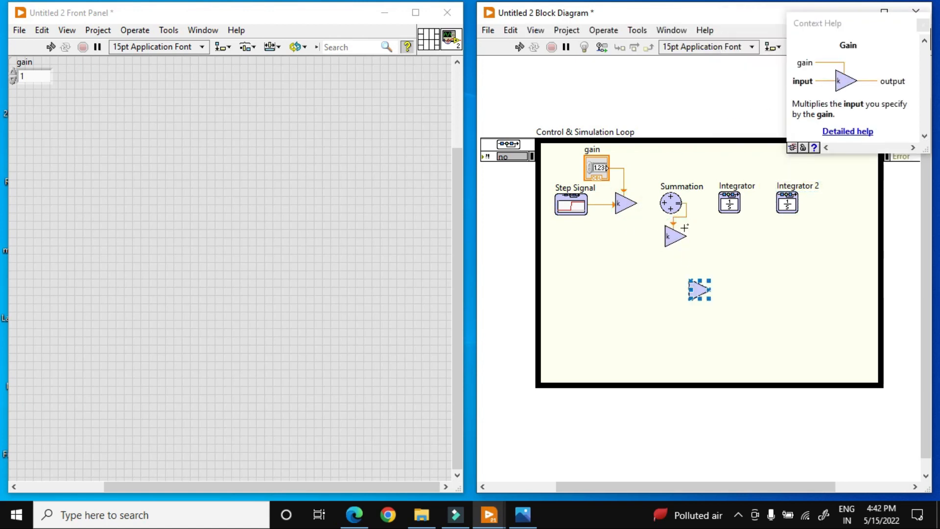
double_click(686, 212)
key("Delete")
- Reverse the terminals of the Gain copy directly below the Summation block
left_click(675, 235)
right_click(674, 236)
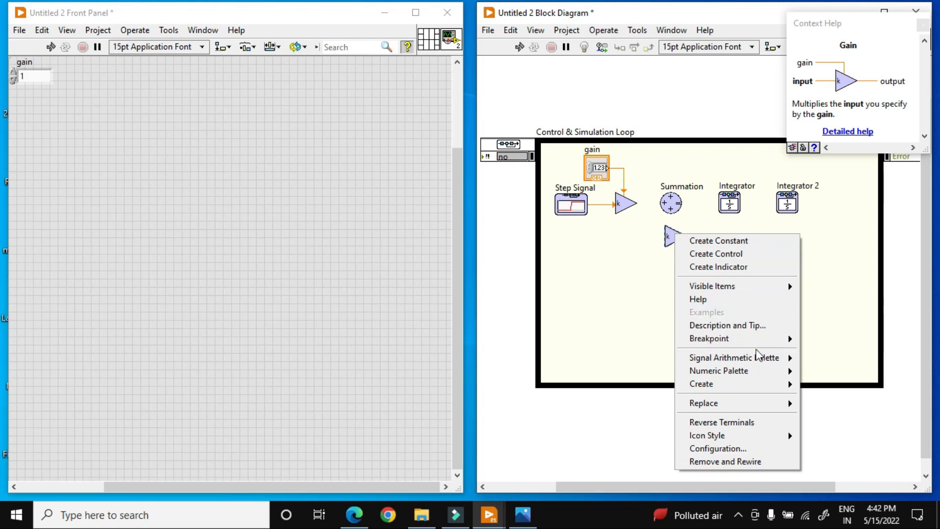
mouse_move(754, 361)
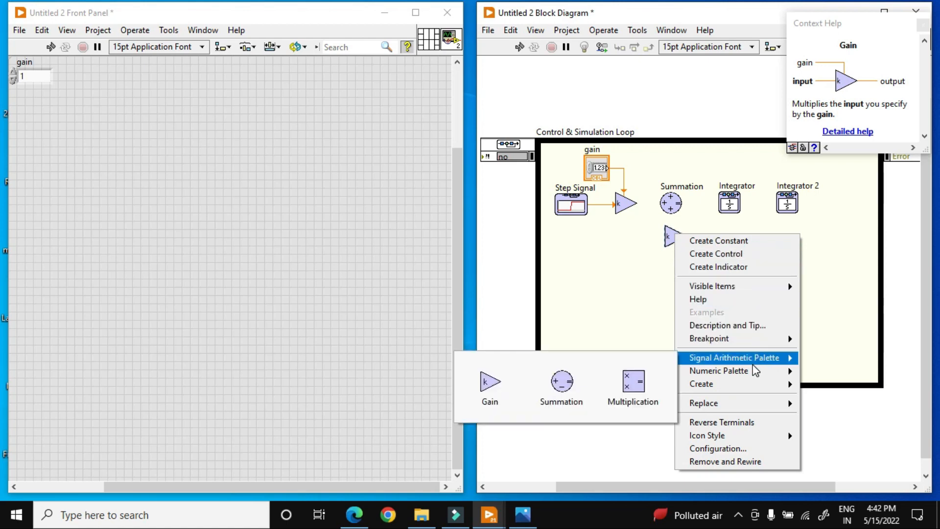
left_click(727, 421)
- Delete the extra unreversed Gain copy and duplicate the reversed Gain block diagonally below it as the second feedback gain
left_click(699, 290)
key("Delete")
left_click(675, 237)
left_click_drag(680, 240, 713, 276)
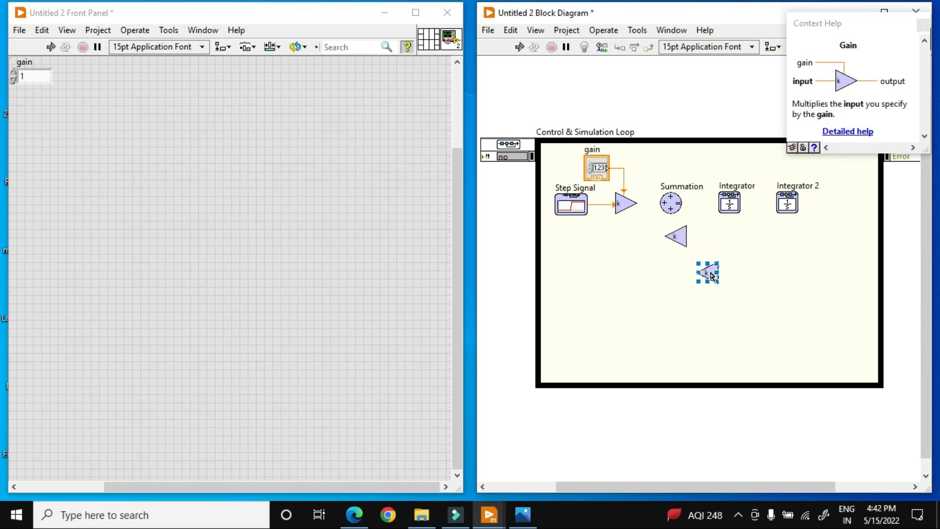
left_click(695, 261)
- Wire the input Gain, Summation, Integrator and Integrator 2 blocks in series, closing the context help
left_click(626, 202)
left_click(638, 203)
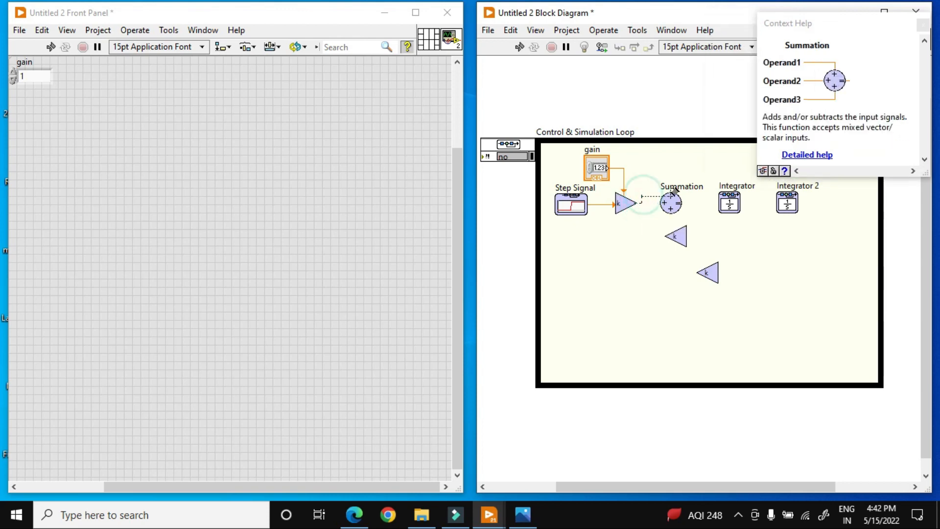
left_click(666, 200)
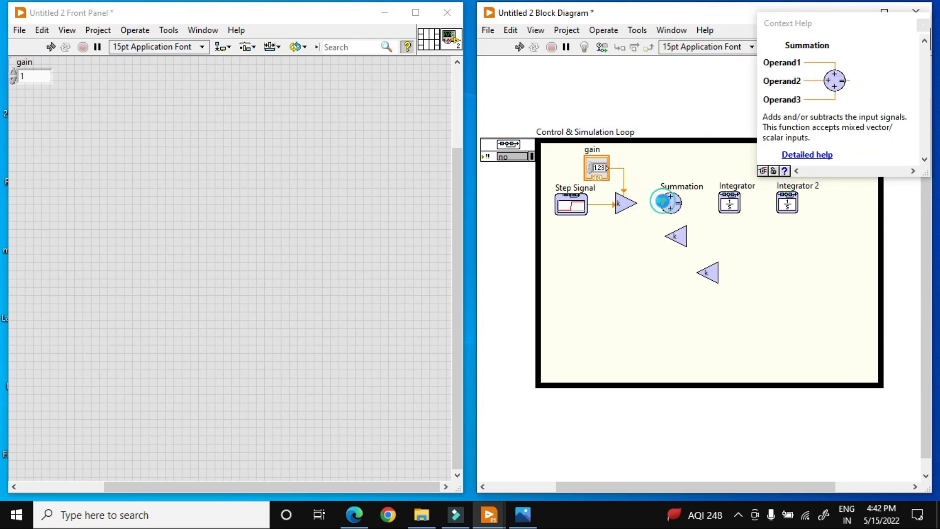
left_click(681, 202)
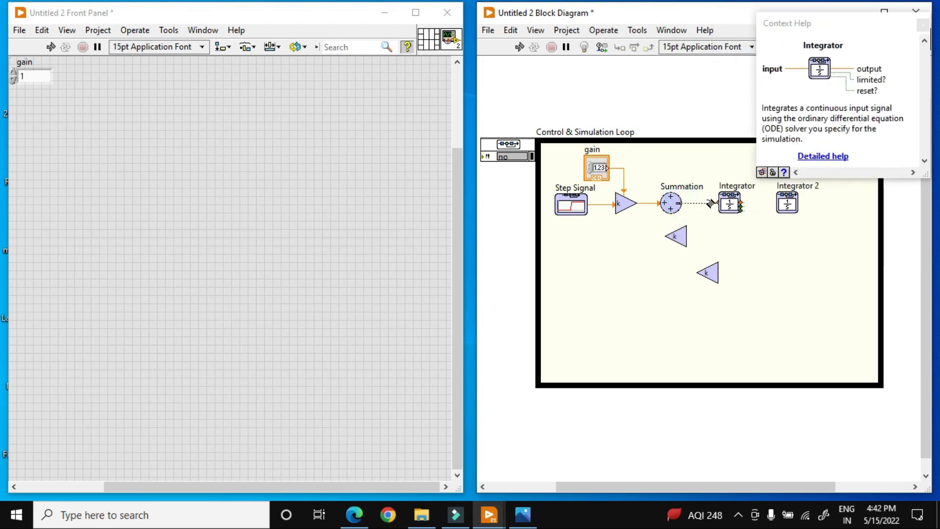
left_click(722, 201)
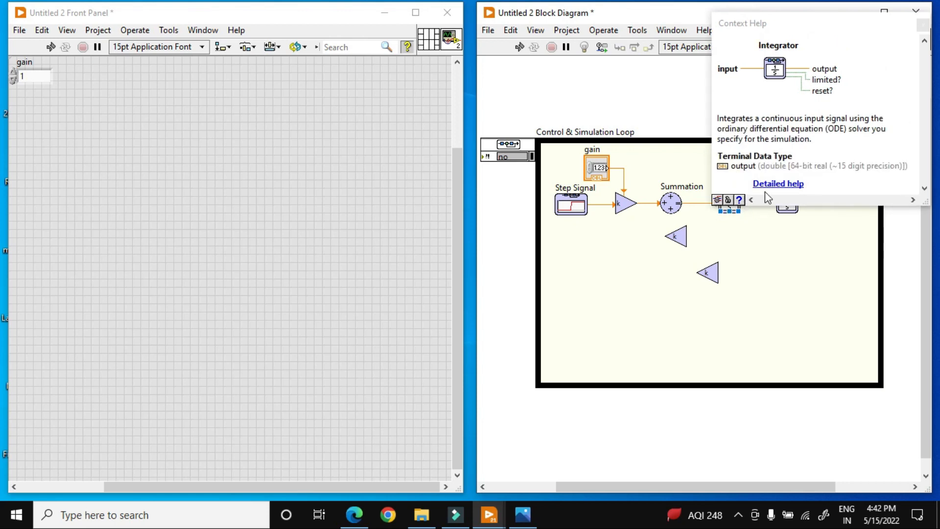
left_click(923, 24)
left_click(743, 205)
left_click(776, 202)
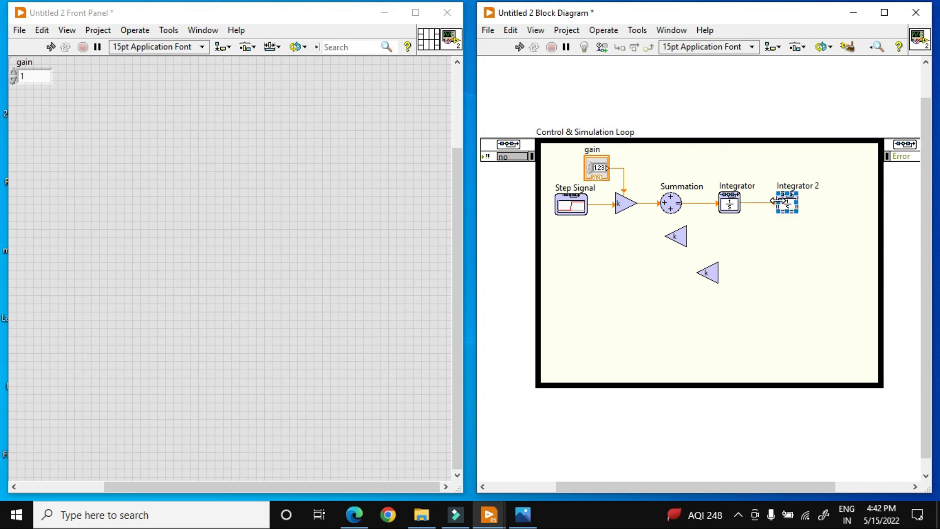
- Wire the first Integrator's output through the upper reversed Gain block into the Summation block's lower input
left_click(687, 236)
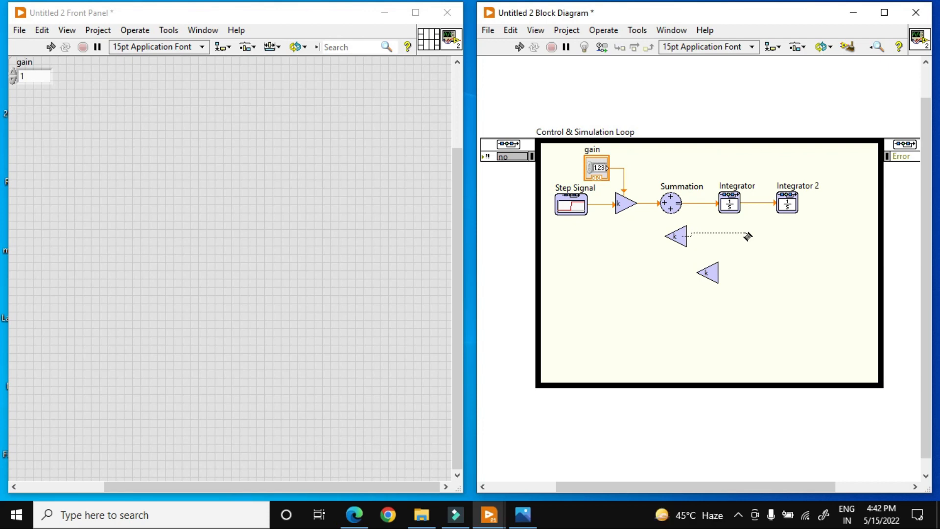
left_click(749, 202)
left_click(667, 239)
left_click(664, 237)
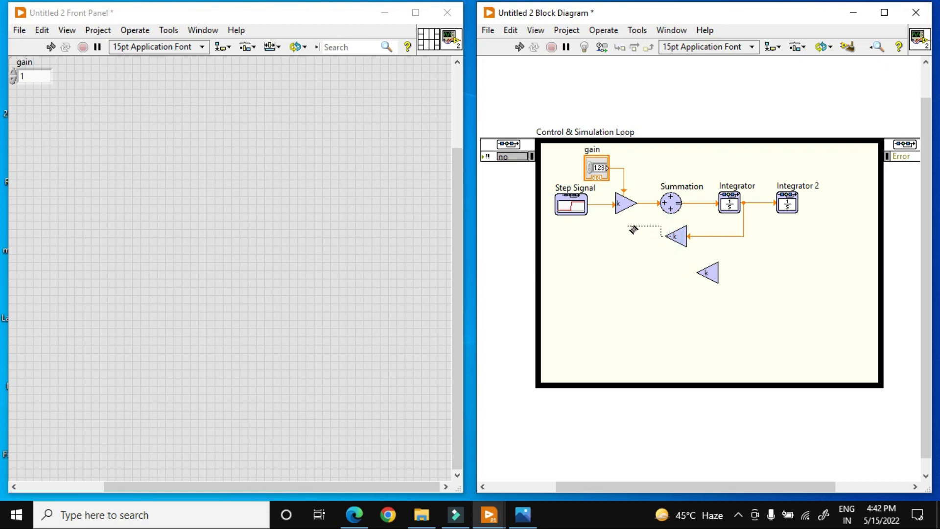
left_click(671, 212)
left_click(695, 272, "shift")
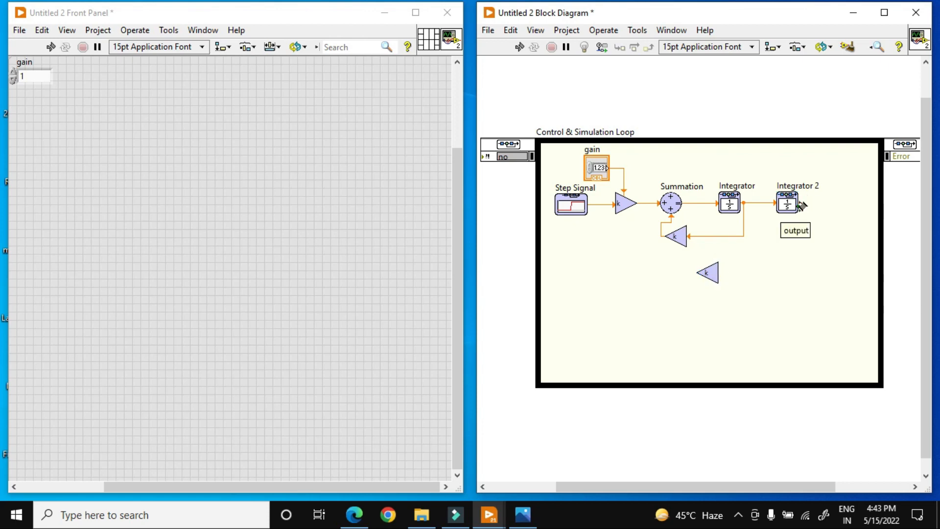
- Place a SimTime Waveform block with its chart inside the loop and wire Integrator 2's output to it
right_click(116, 273)
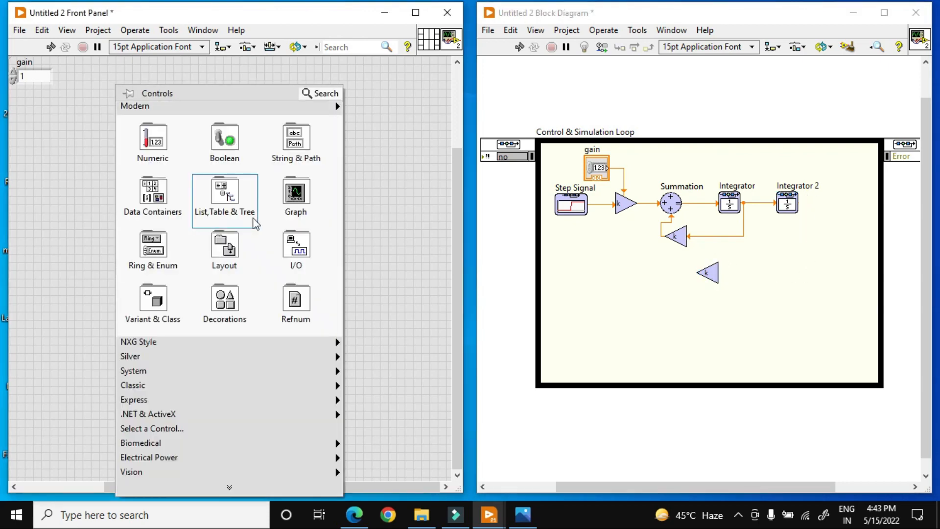
mouse_move(300, 204)
right_click(741, 317)
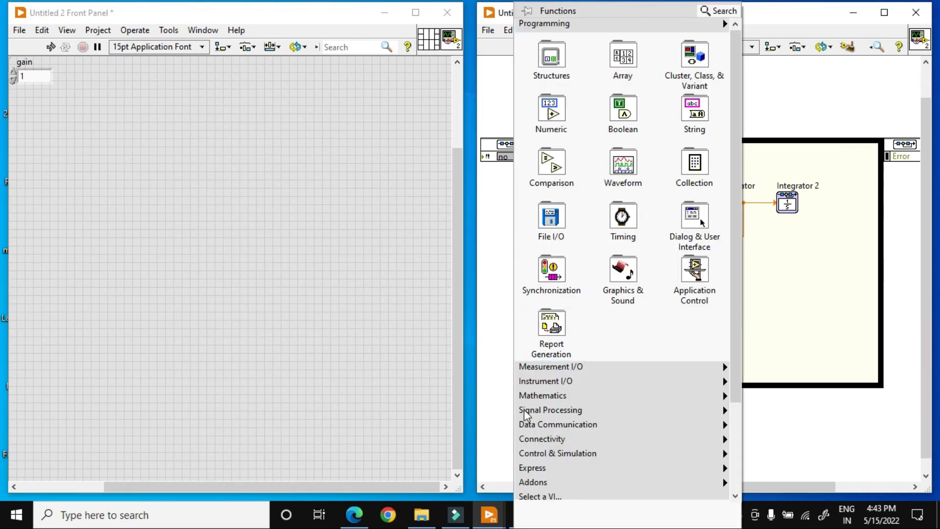
mouse_move(561, 459)
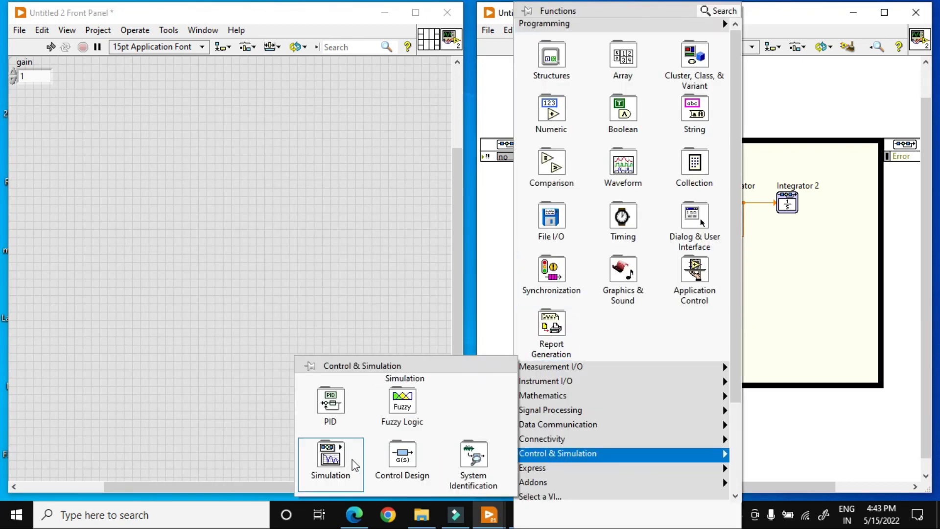
mouse_move(331, 455)
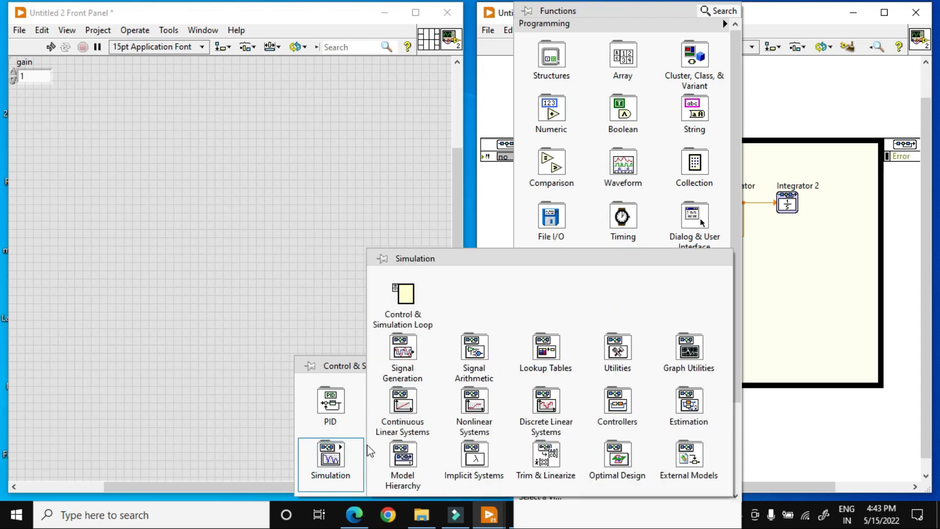
mouse_move(689, 365)
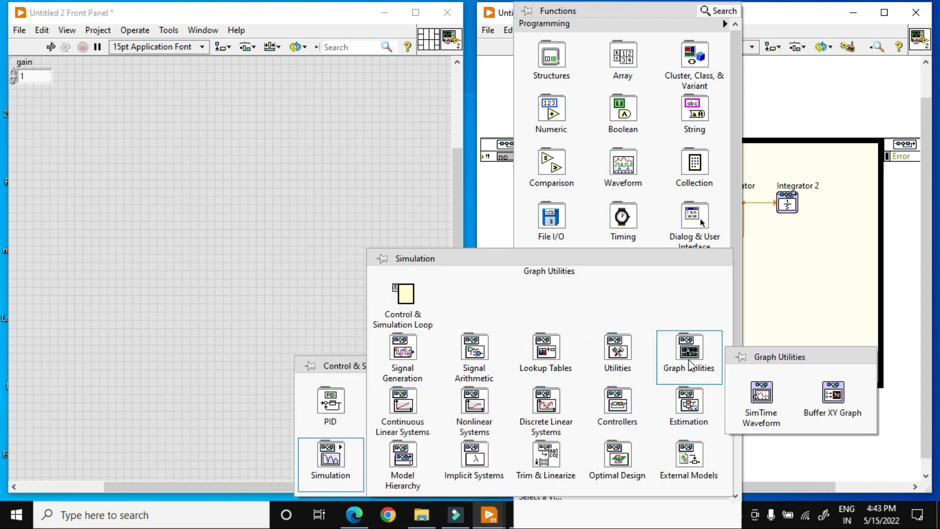
left_click(752, 398)
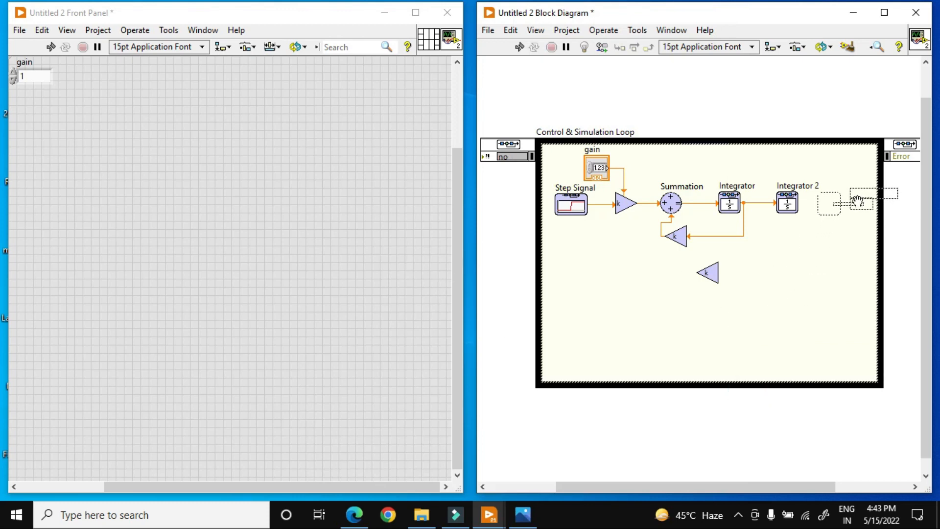
left_click(857, 199)
left_click(812, 214)
left_click(798, 203)
left_click(819, 203)
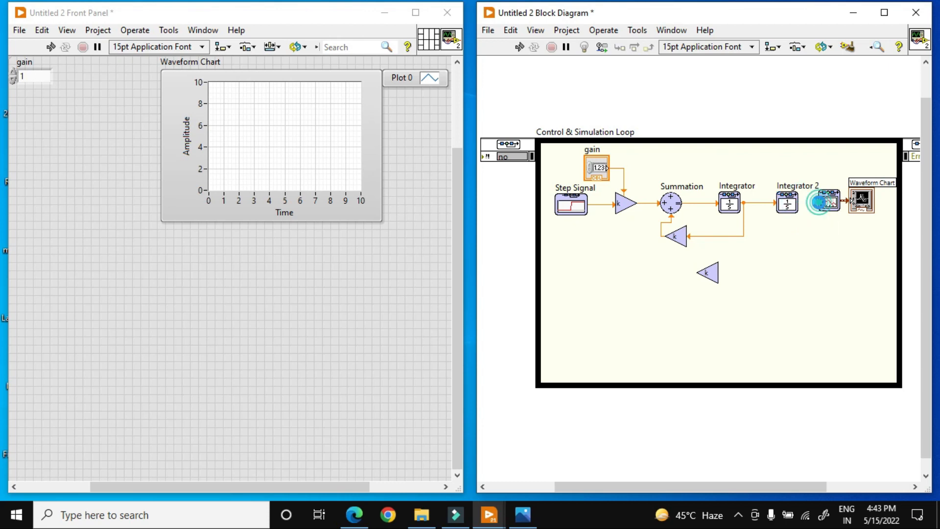
- Nudge the lower reversed Gain block up slightly and wire its input to Integrator 2's output
left_click(709, 278)
left_click_drag(710, 275, 710, 270)
left_click(778, 257)
left_click(718, 267)
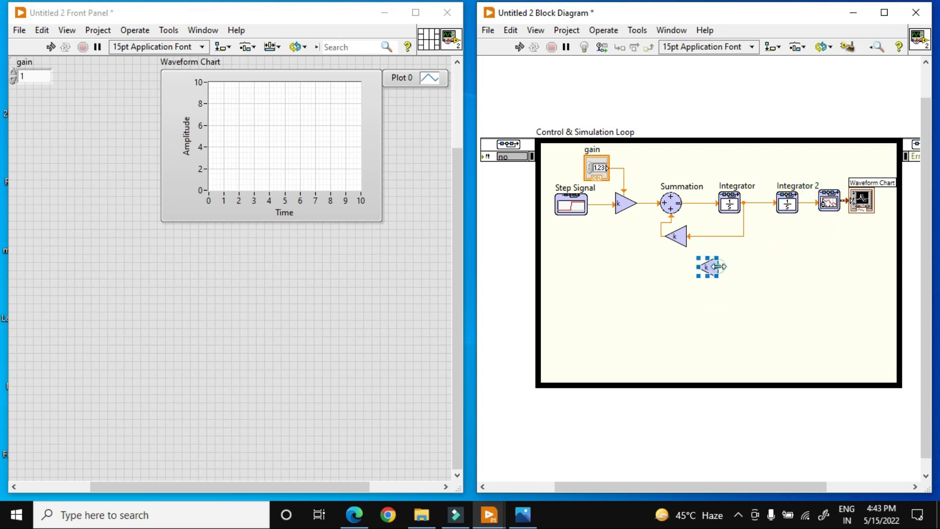
left_click(804, 202)
- Wire the lower reversed Gain block's output around the upper Gain block to the Summation block's upper input
left_click(708, 267)
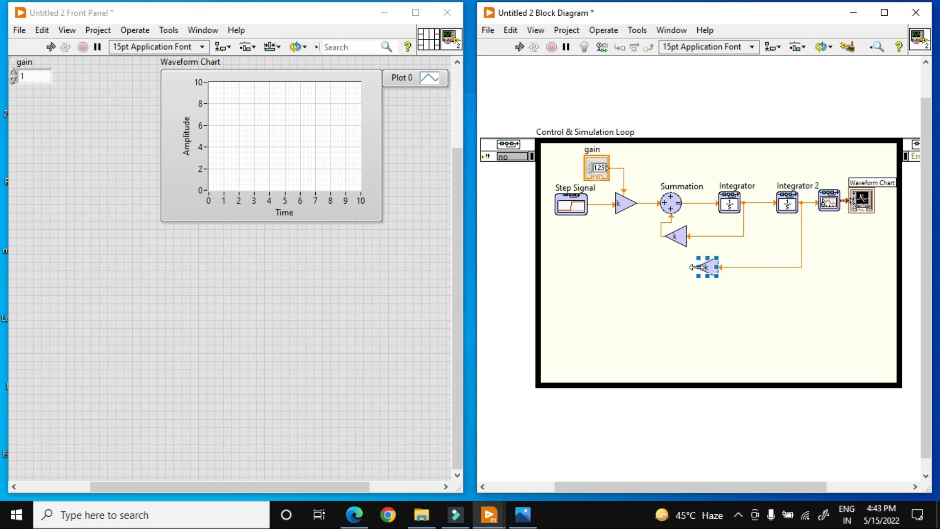
left_click(674, 277)
left_click(698, 269)
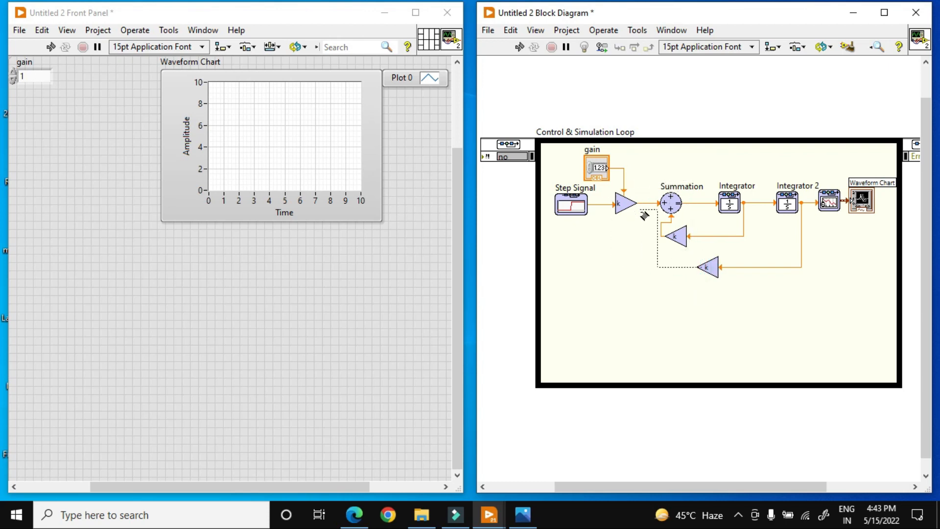
left_click(641, 223)
left_click(643, 178)
left_click(671, 193)
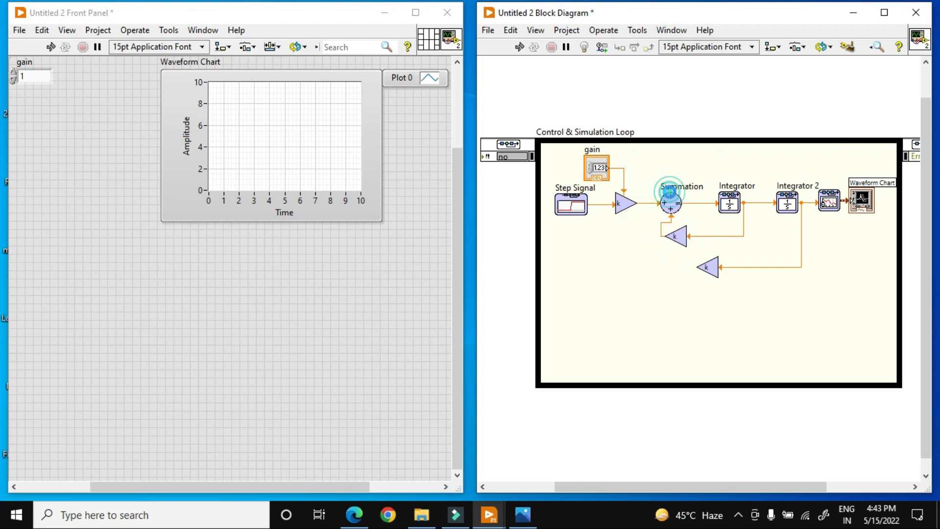
left_click(672, 307)
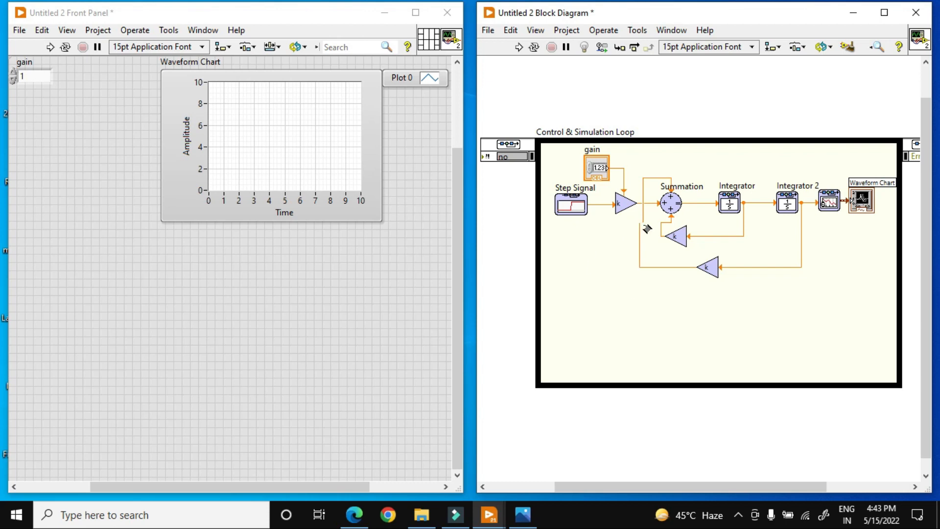
- Trace the signal path from the input Gain through the Summation and both Integrator blocks to the waveform chart
left_click(632, 207)
left_click(670, 205)
left_click(717, 207)
double_click(734, 208)
left_click(751, 186)
left_click(794, 206)
double_click(793, 203)
left_click(828, 201)
- Create controls on the gain terminals of both feedback Gain blocks and clean up the block diagram layout
left_click(710, 265)
right_click(711, 255)
right_click(713, 257)
left_click(751, 270)
right_click(682, 227)
left_click(696, 241)
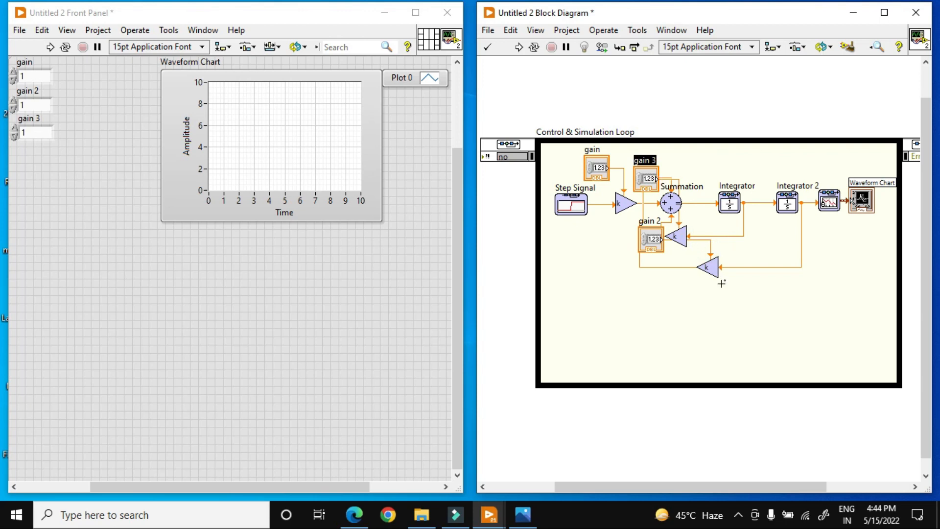
left_click(692, 308)
key("ctrl+u")
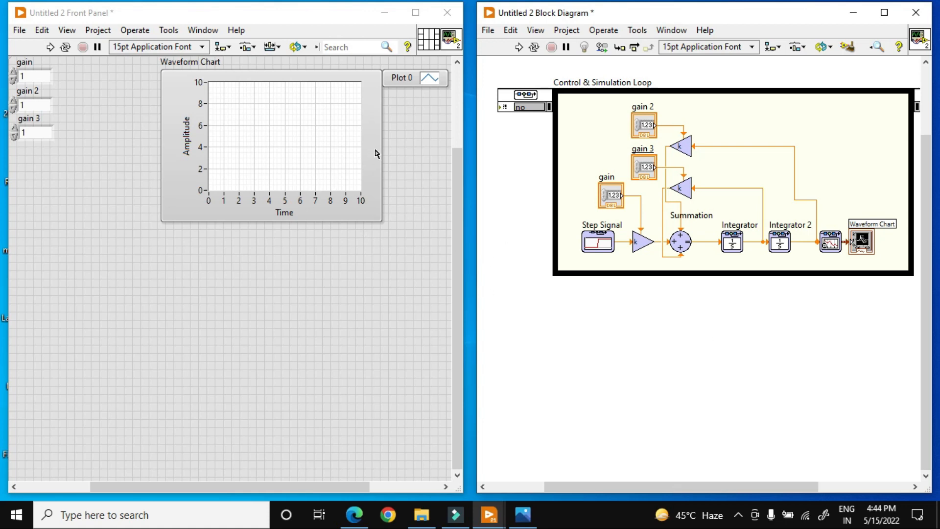
- Widen the Waveform Chart leftward and line up the gain 3, gain 2 and gain controls in a row beneath it
left_click(166, 154)
left_click_drag(162, 146, 86, 146)
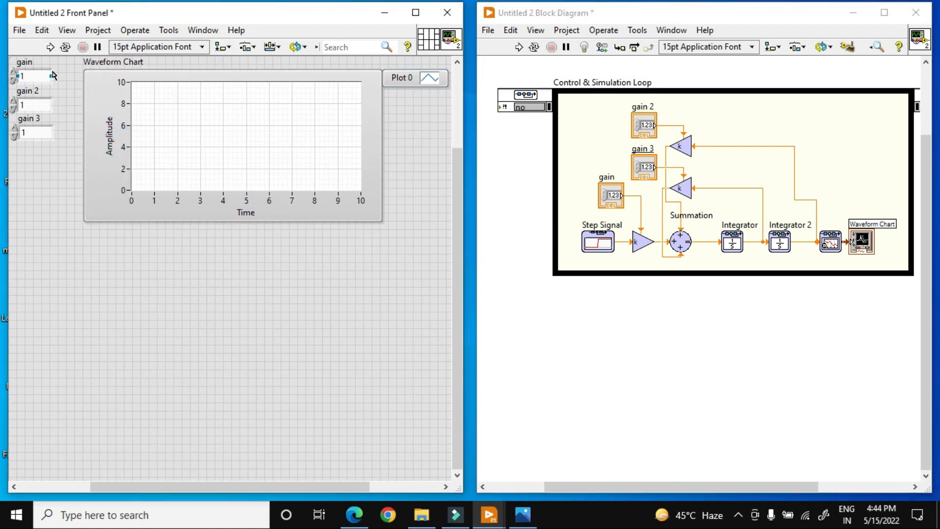
left_click_drag(60, 70, 11, 147)
left_click_drag(39, 115, 110, 288)
left_click(201, 247)
left_click_drag(116, 248, 330, 245)
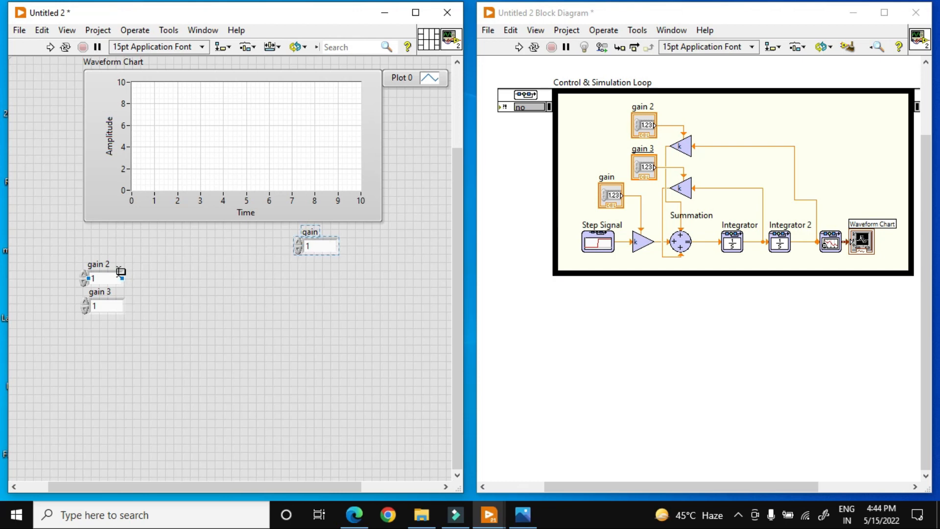
left_click_drag(118, 273, 267, 240)
left_click_drag(119, 300, 205, 239)
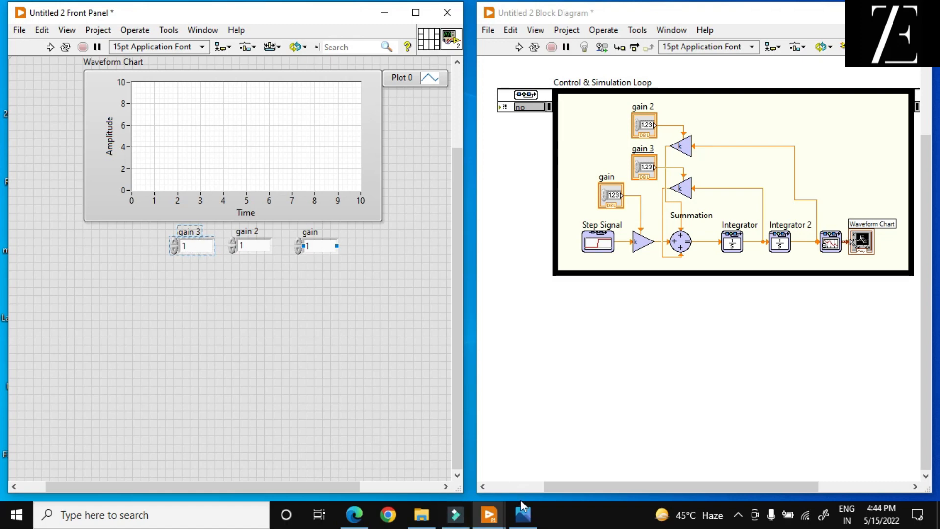
- Check the coefficients in the differential equation image and set gain to 3, gain 2 to -3 and gain 3 to -2
left_click(525, 519)
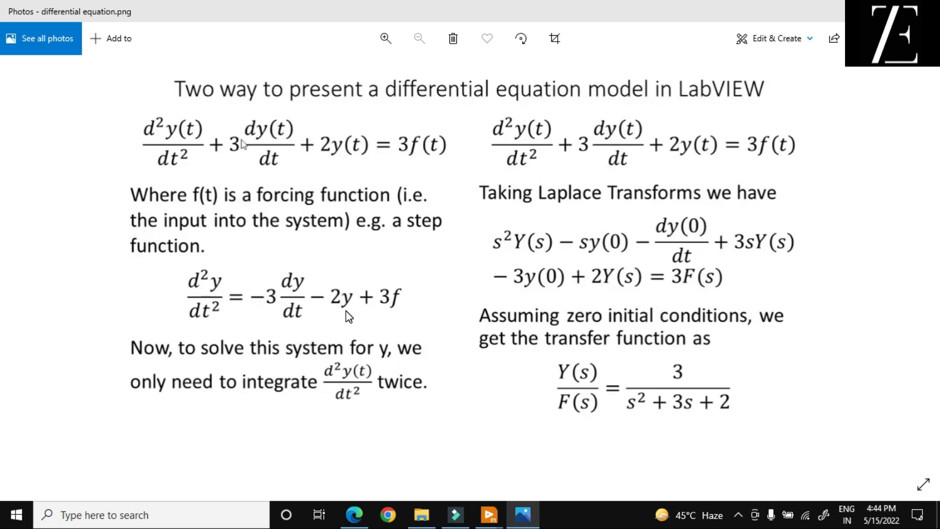
left_click(523, 514)
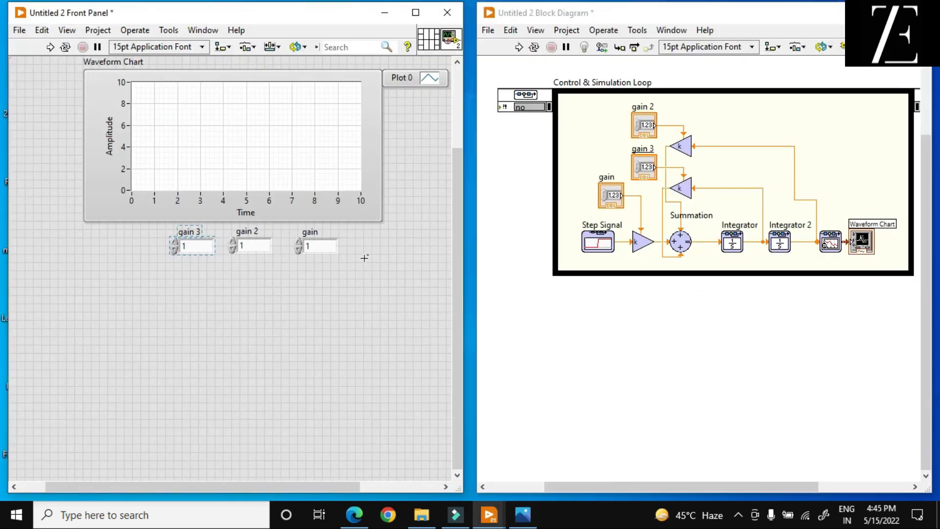
double_click(315, 246)
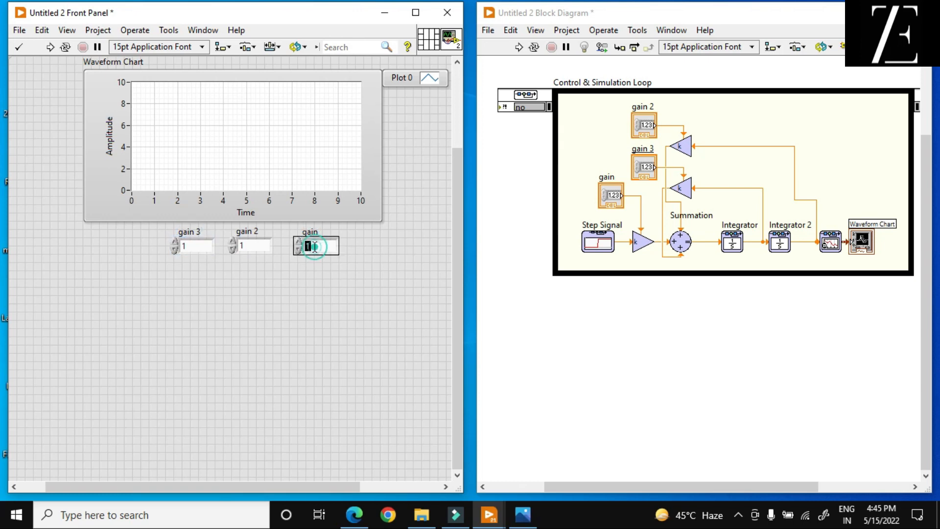
left_click(311, 288)
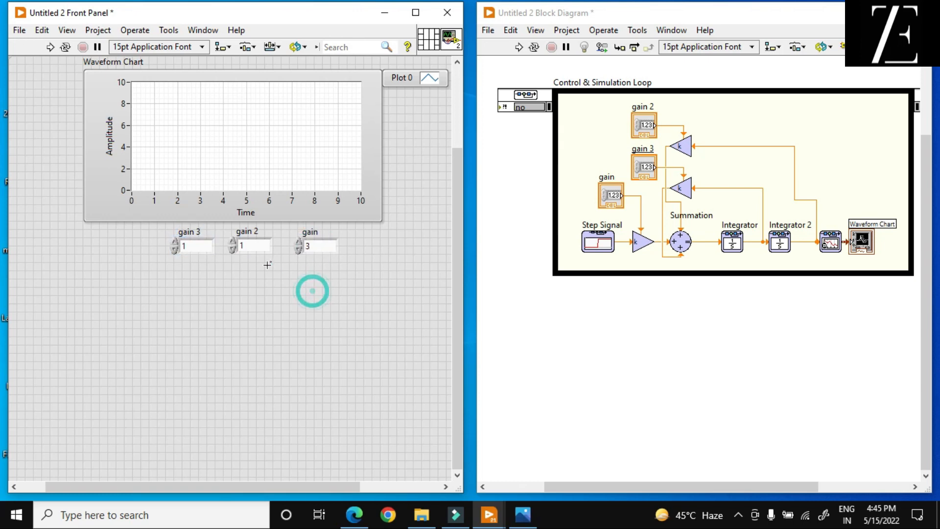
double_click(254, 242)
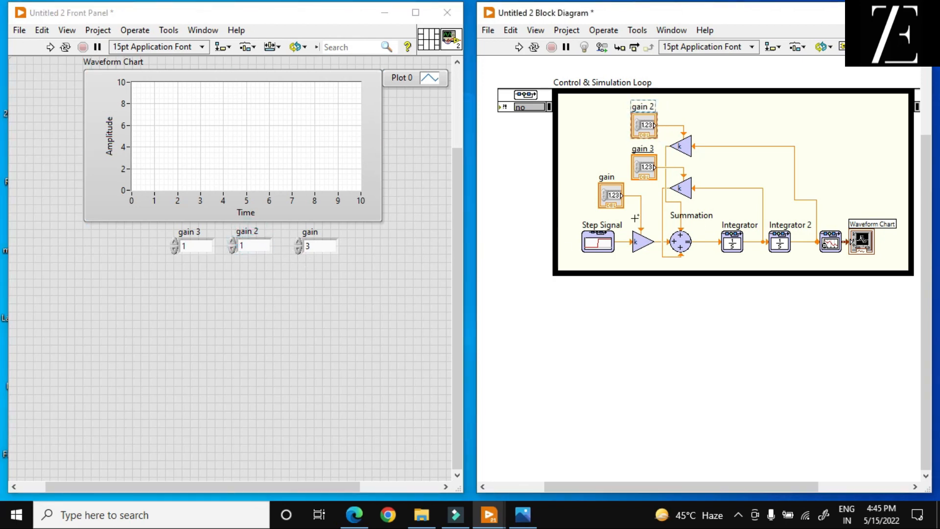
double_click(253, 245)
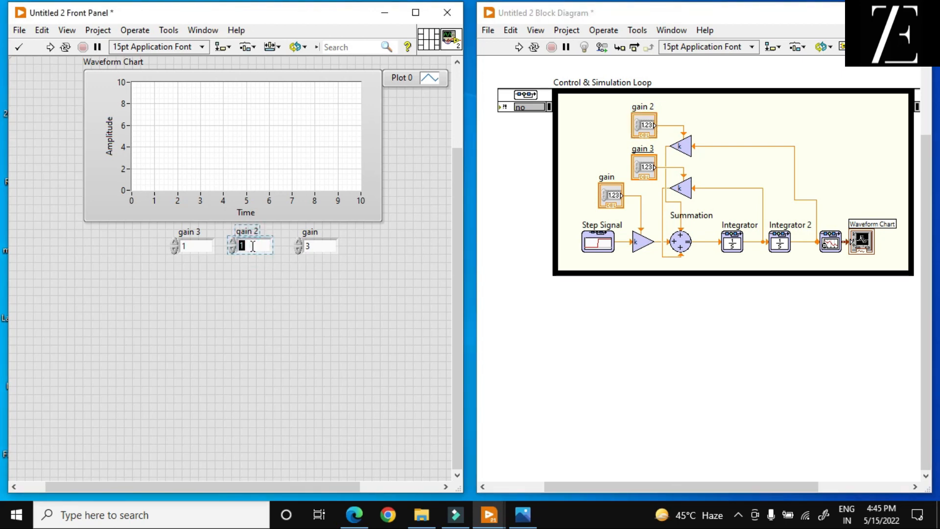
key("BackSpace")
double_click(196, 247)
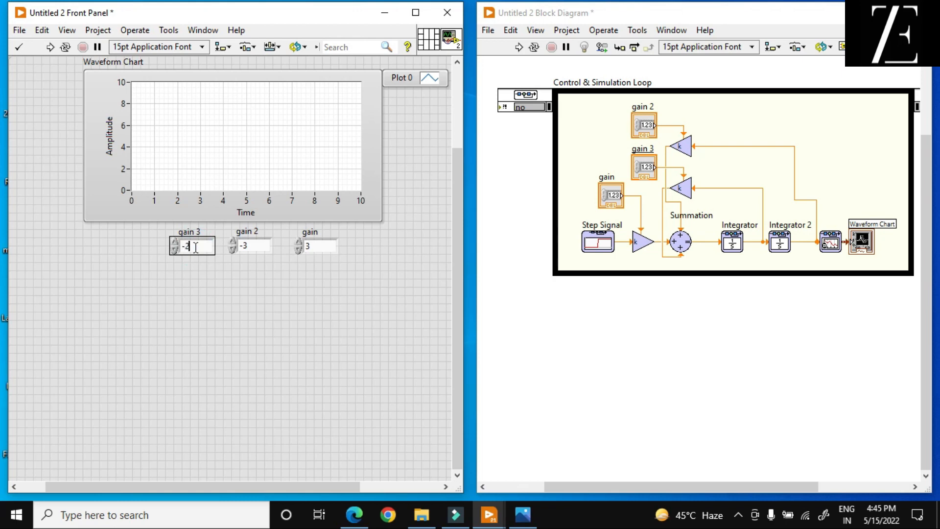
left_click(260, 353)
- Reorder the front panel controls as gain 2, gain 3, gain to match the term order in the differential equation image
left_click_drag(321, 242, 147, 232)
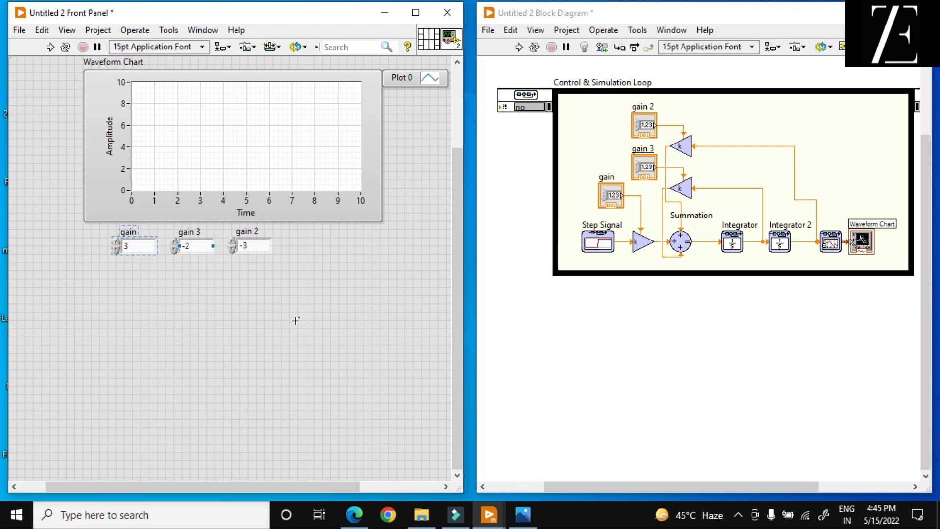
left_click(508, 517)
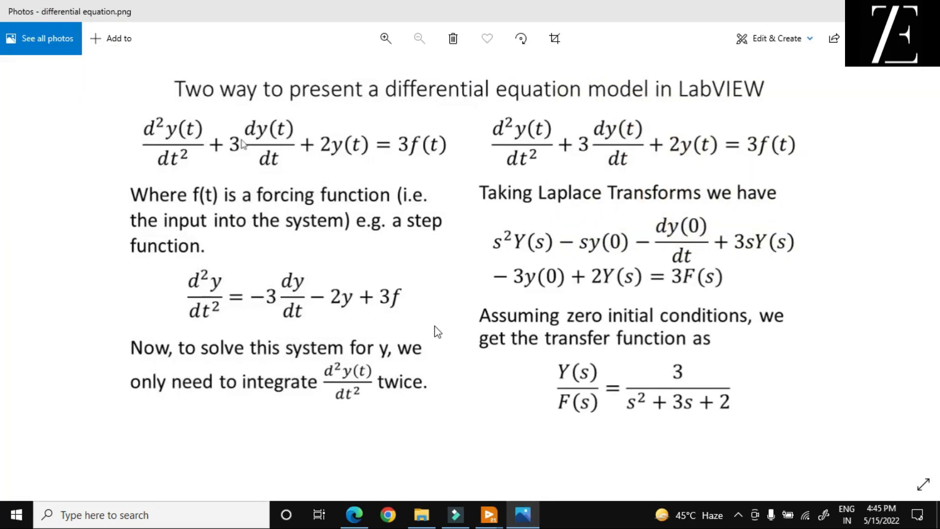
left_click(523, 514)
left_click_drag(200, 238, 322, 242)
left_click_drag(139, 241, 377, 238)
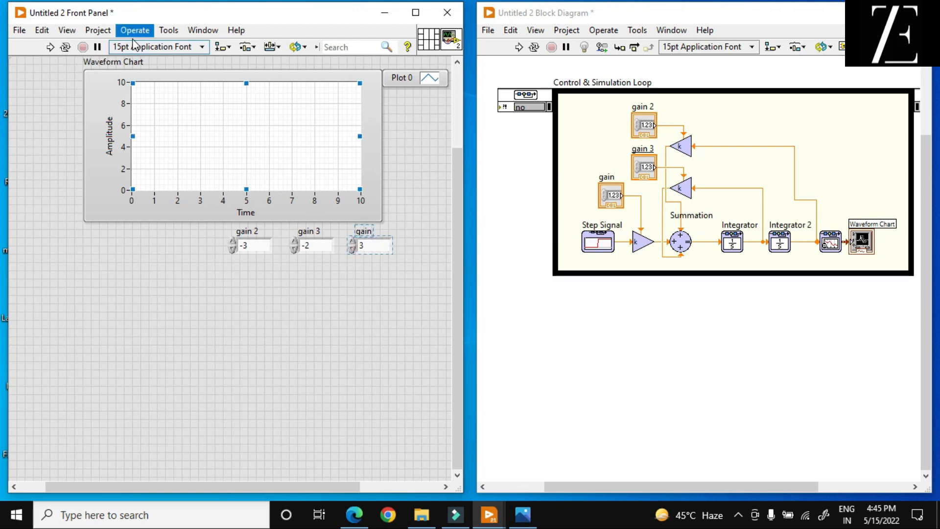
- Run the VI to plot the integrator model's step response on the Waveform Chart
left_click(52, 46)
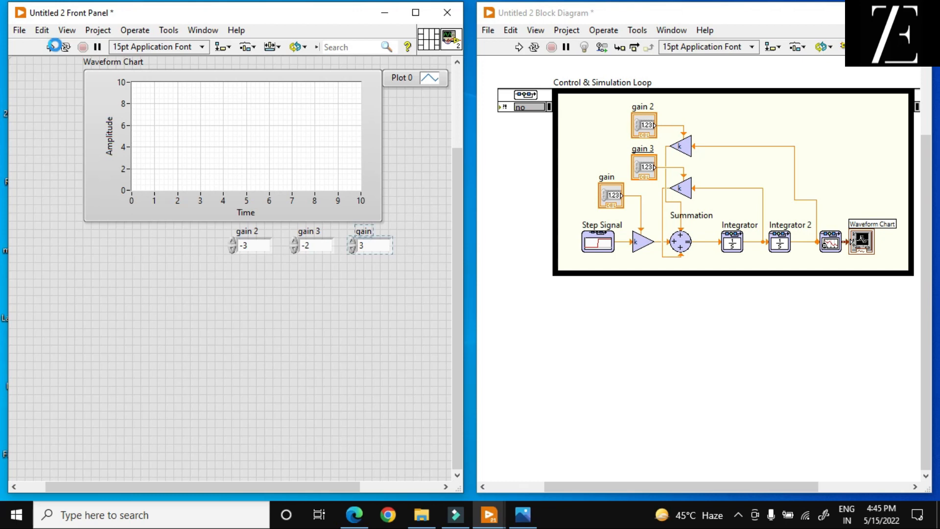
left_click(52, 46)
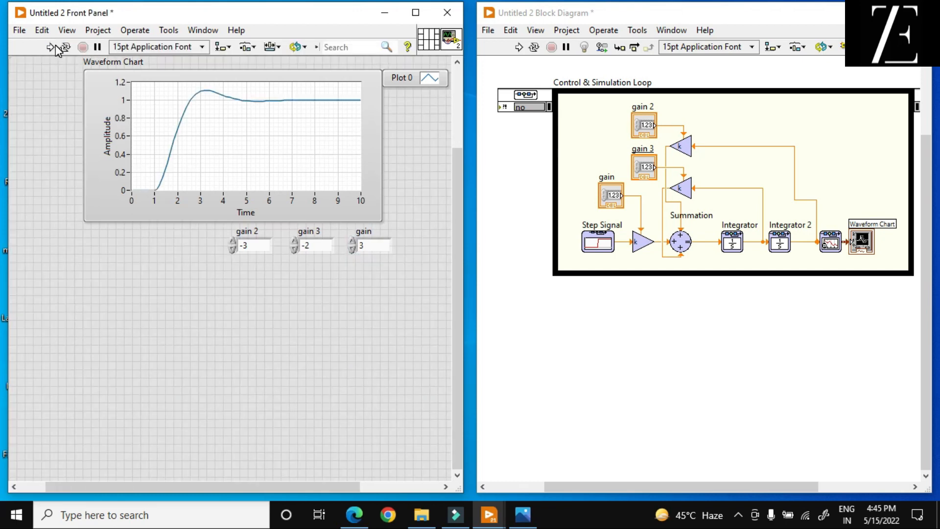
left_click(430, 78)
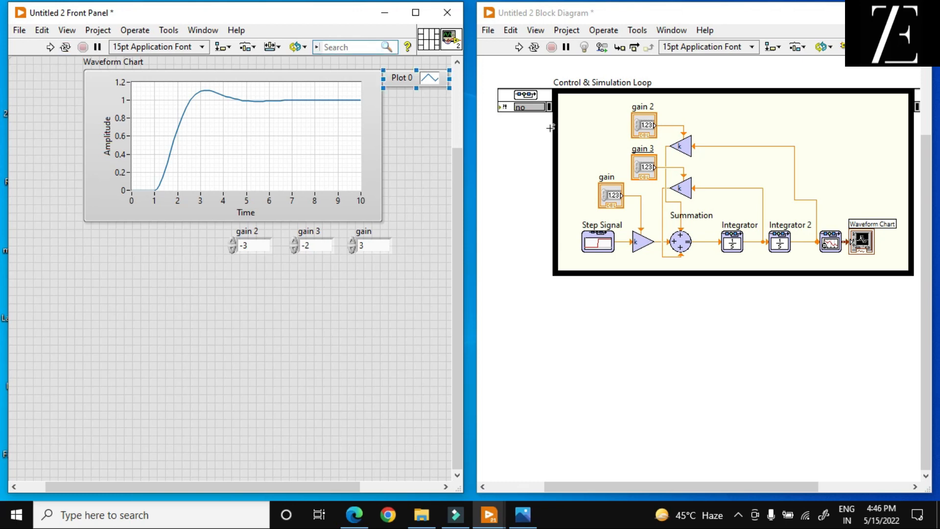
- Extend the Control & Simulation Loop frame downward to make room below the integrator model
left_click(736, 274)
left_click_drag(733, 274, 746, 352)
left_click_drag(752, 408, 751, 422)
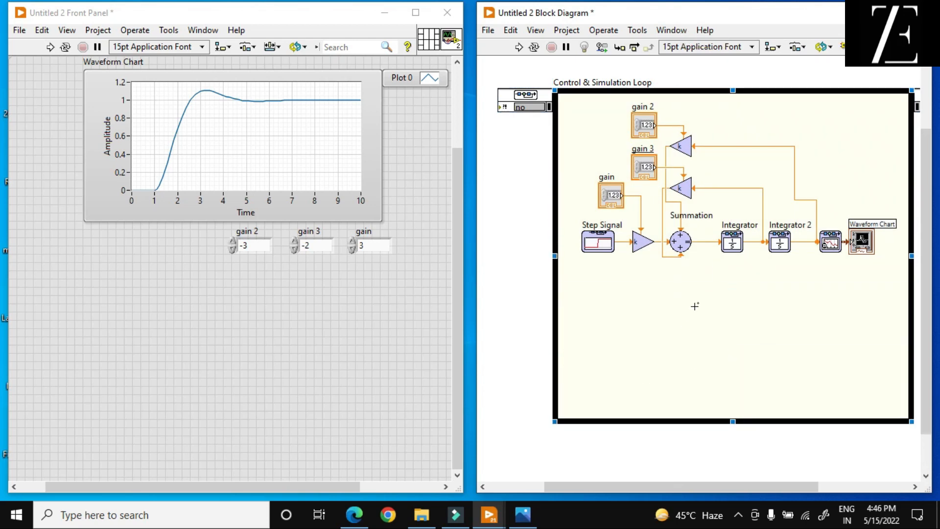
left_click(686, 345)
- Place a Transfer Function block from the Continuous Linear Systems functions below the integrator model and enlarge it to show its expression
right_click(581, 302)
mouse_move(618, 182)
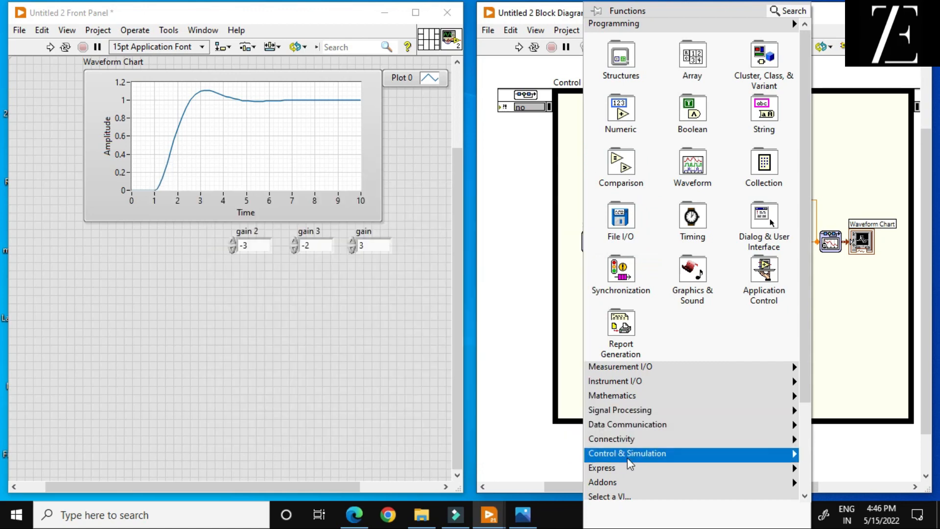
mouse_move(637, 453)
mouse_move(404, 471)
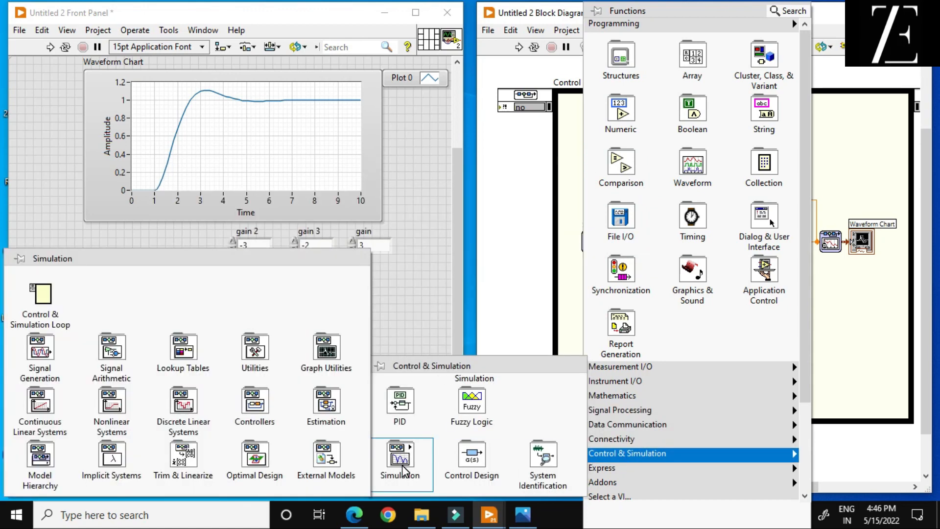
mouse_move(121, 421)
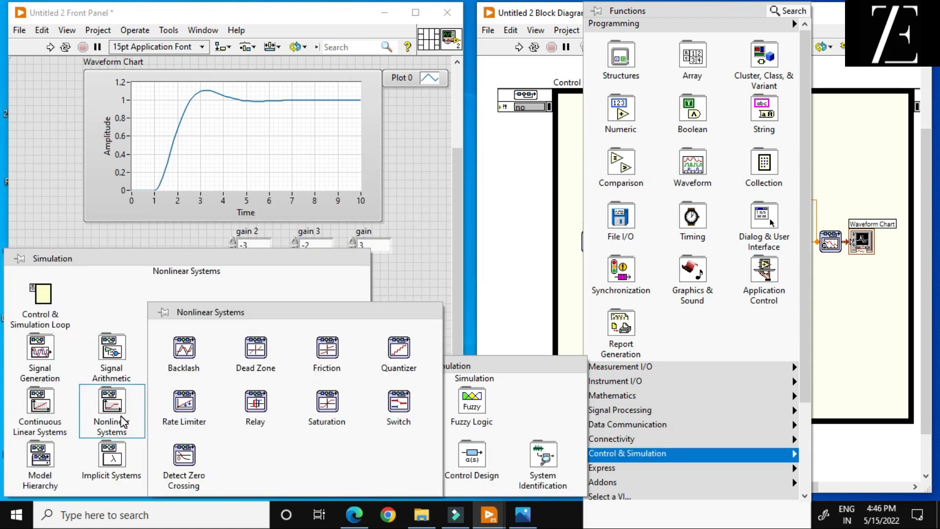
mouse_move(49, 417)
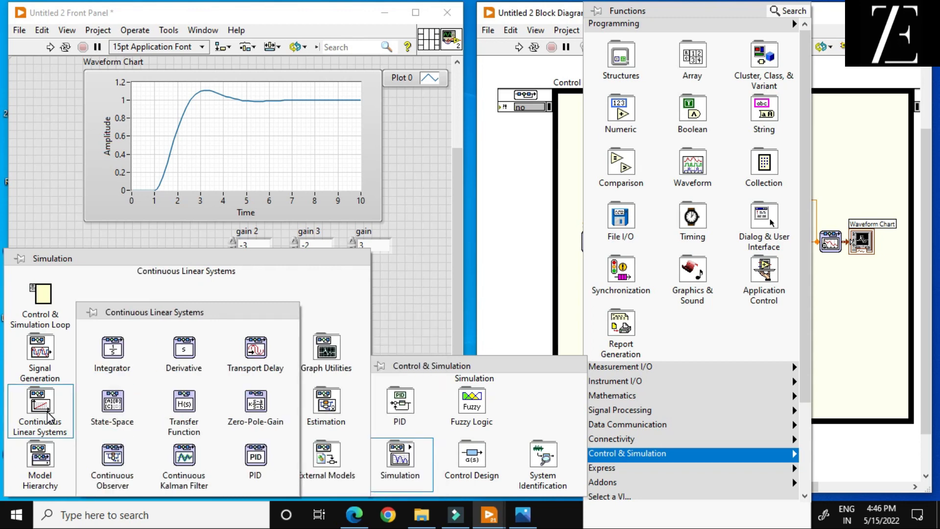
left_click(178, 420)
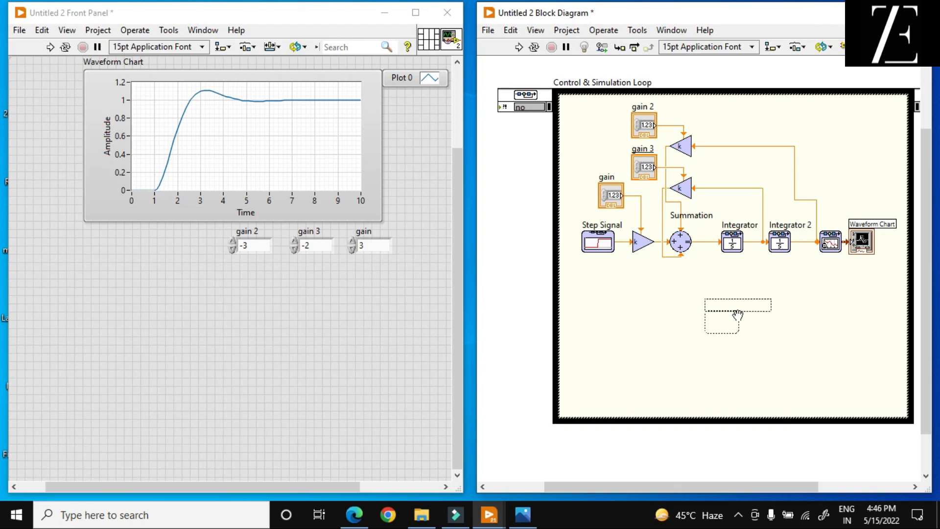
left_click(523, 515)
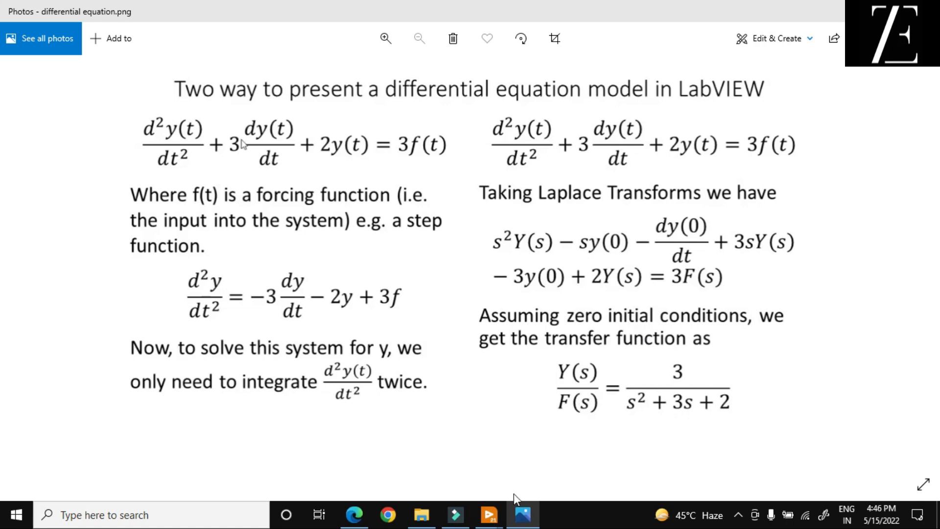
left_click(522, 515)
left_click(720, 321)
left_click_drag(707, 331, 668, 361)
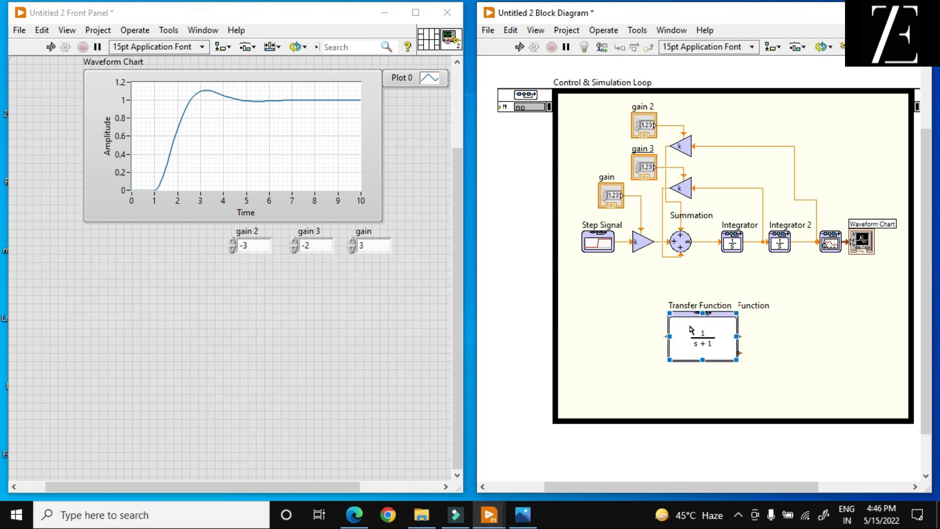
- Open the Transfer Function block's configuration, set numerator b0 to 3 and check the denominator in the equation image
double_click(709, 330)
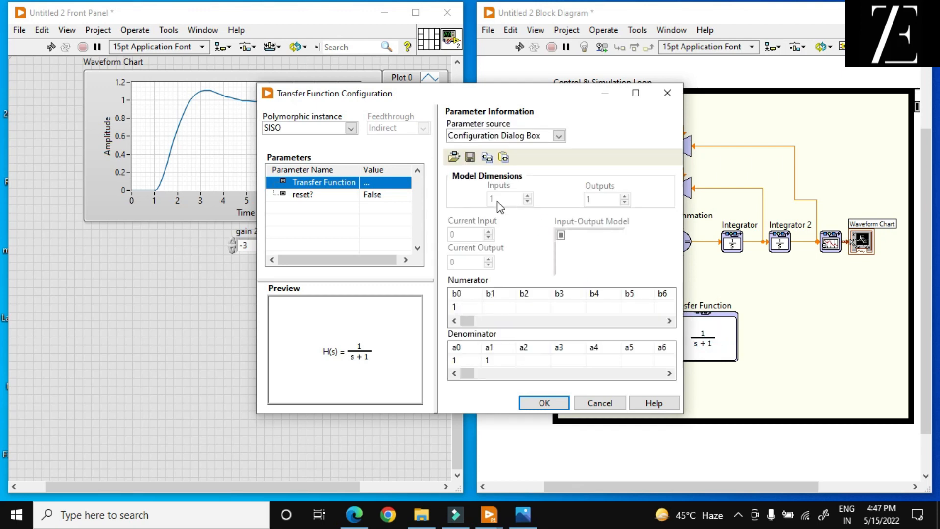
double_click(469, 306)
type("3")
left_click(523, 516)
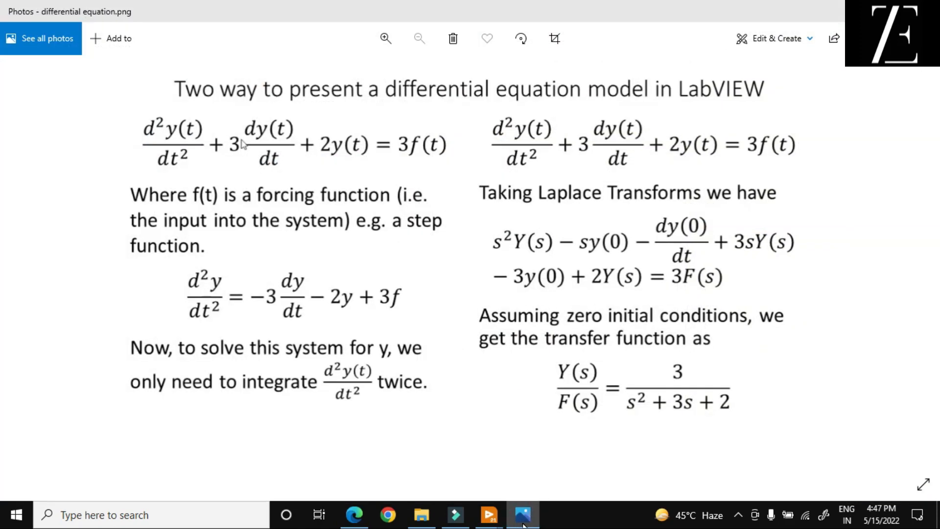
left_click(523, 516)
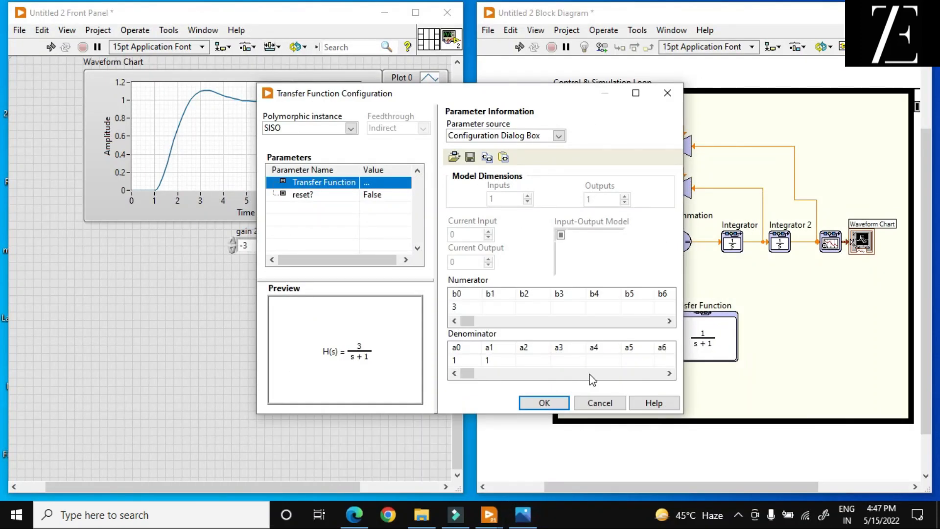
- Set the transfer function's denominator coefficients to a0 = 1, a1 = 3 and a2 = 2
double_click(465, 361)
double_click(491, 360)
type("3")
double_click(520, 361)
type("2")
left_click(497, 395)
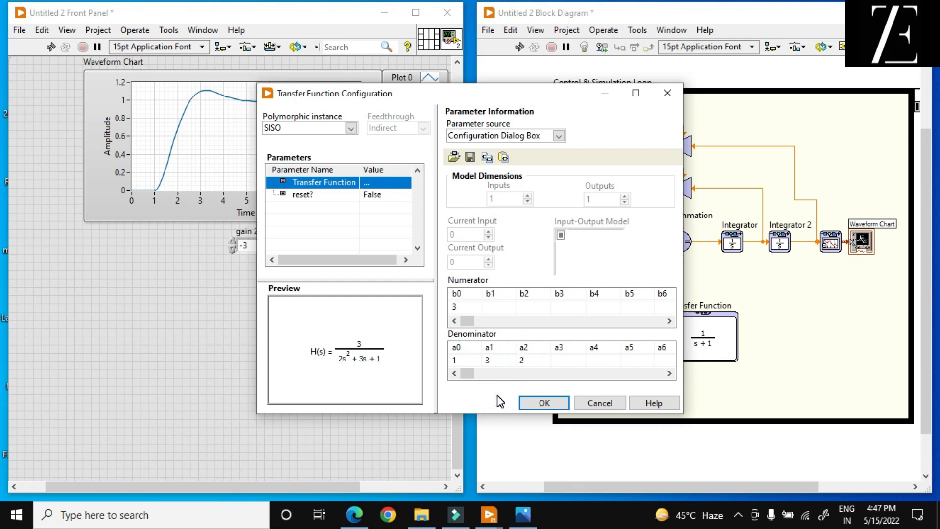
- Correct denominator a0 to 2 and a2 to 1, compare the transfer function with the equation image and accept the configuration
type("2")
left_click(527, 360)
type("1")
left_click(491, 390)
left_click(528, 515)
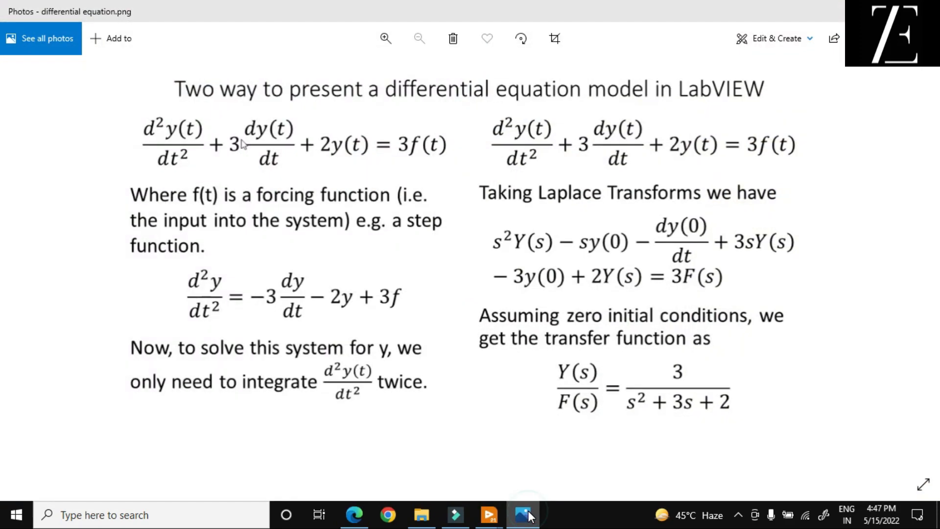
left_click(527, 515)
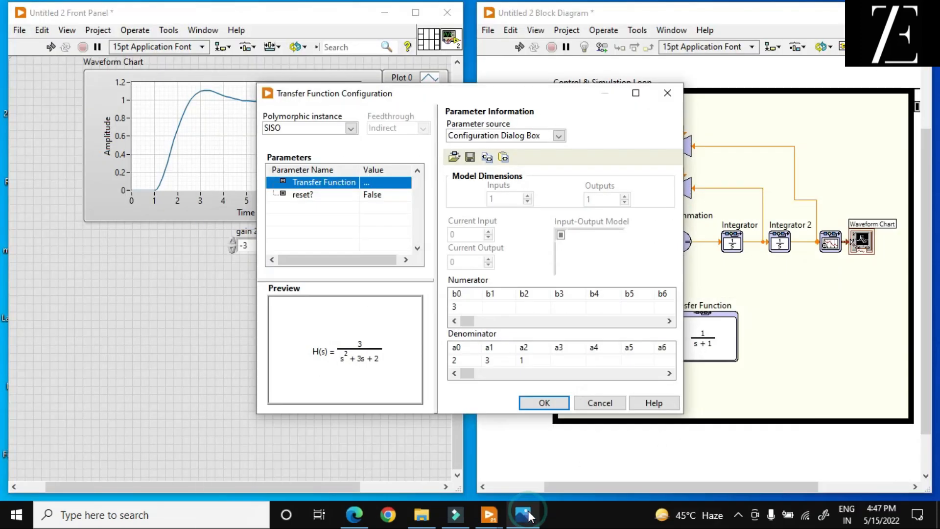
left_click(553, 402)
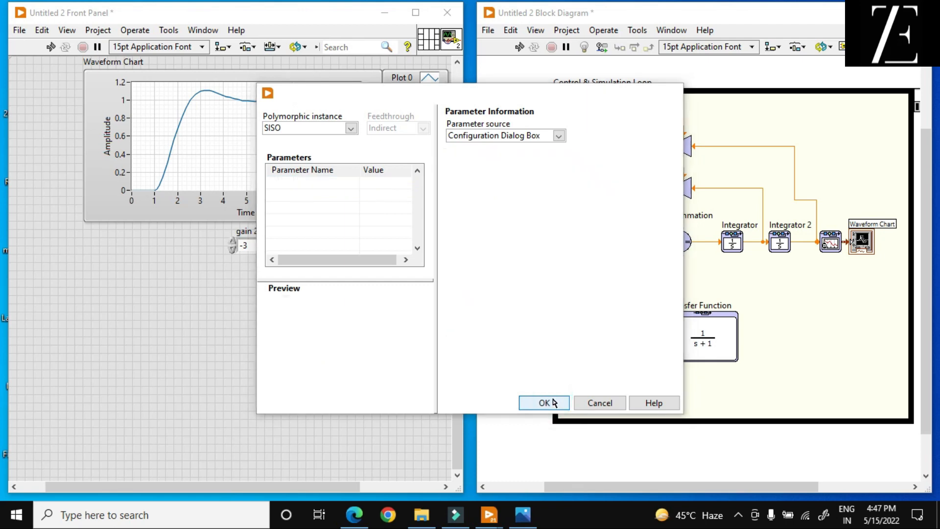
- Move the Transfer Function block to the right and wire its input to the Step Signal's output
left_click_drag(717, 321, 779, 336)
left_click(752, 320)
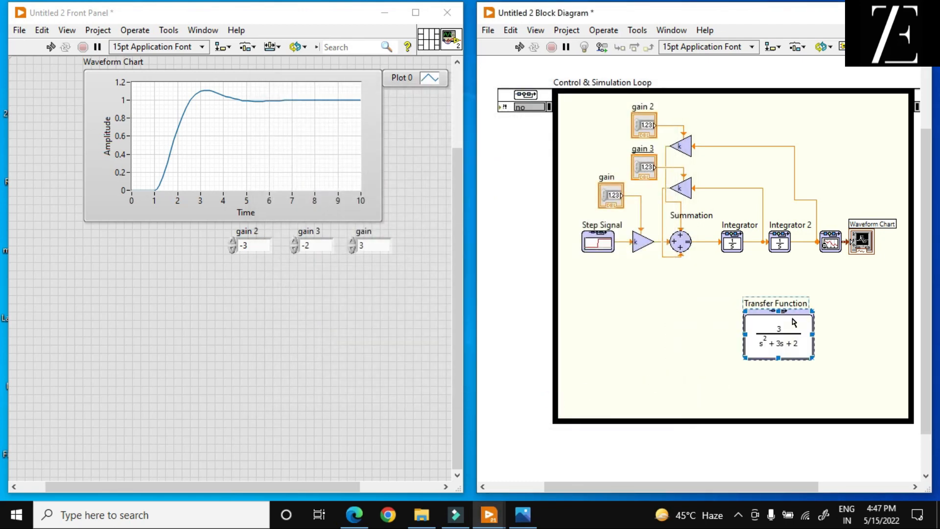
left_click(633, 328)
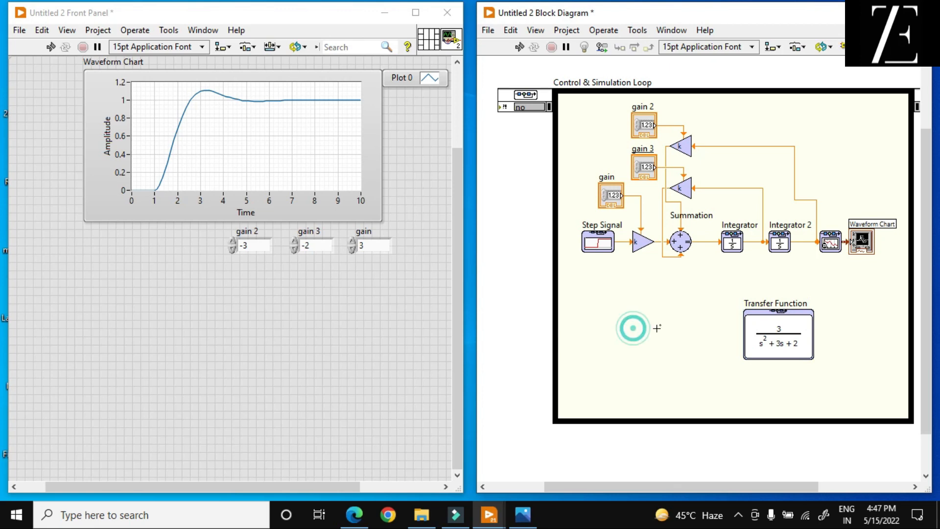
left_click(743, 336)
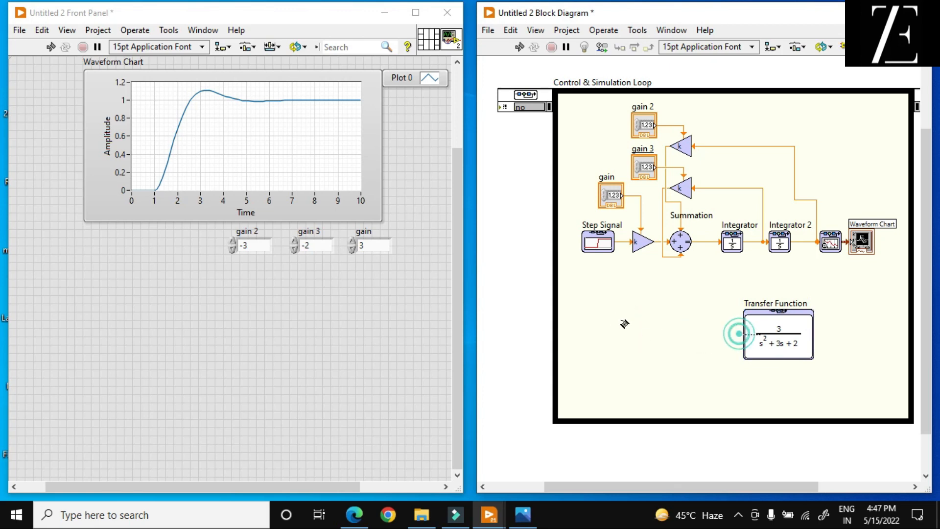
left_click(616, 242)
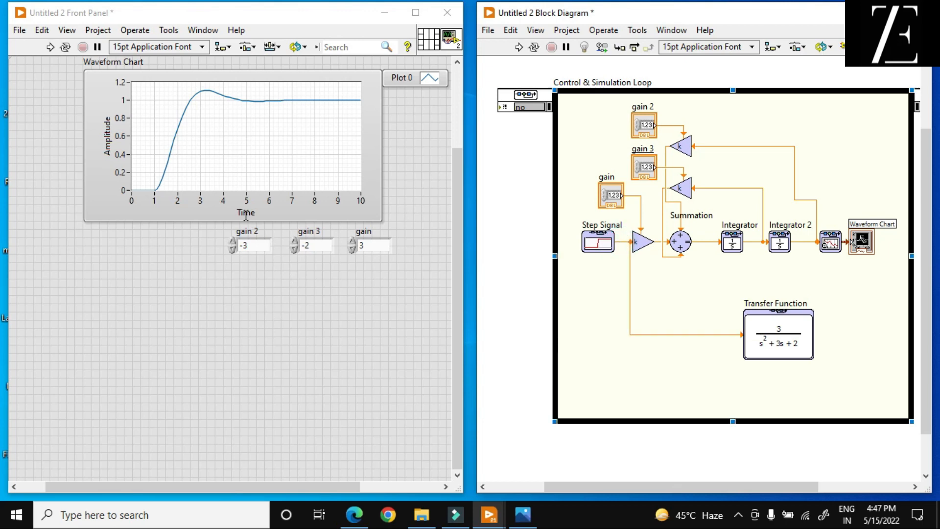
- Duplicate the Waveform Chart and its collector block beside the Transfer Function, placing the copied chart below the gain controls and clearing its data
left_click_drag(865, 281, 849, 339)
left_click_drag(377, 311, 380, 346)
right_click(264, 363)
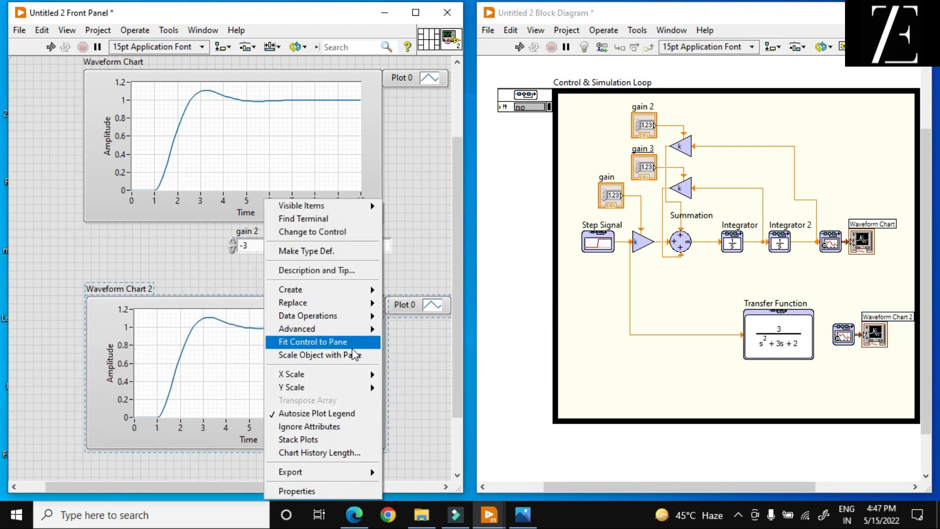
mouse_move(355, 331)
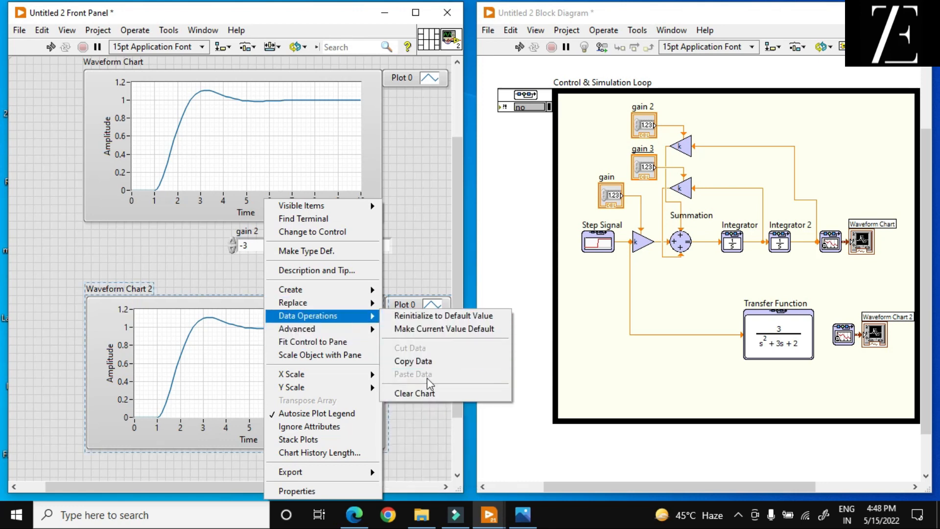
left_click(429, 394)
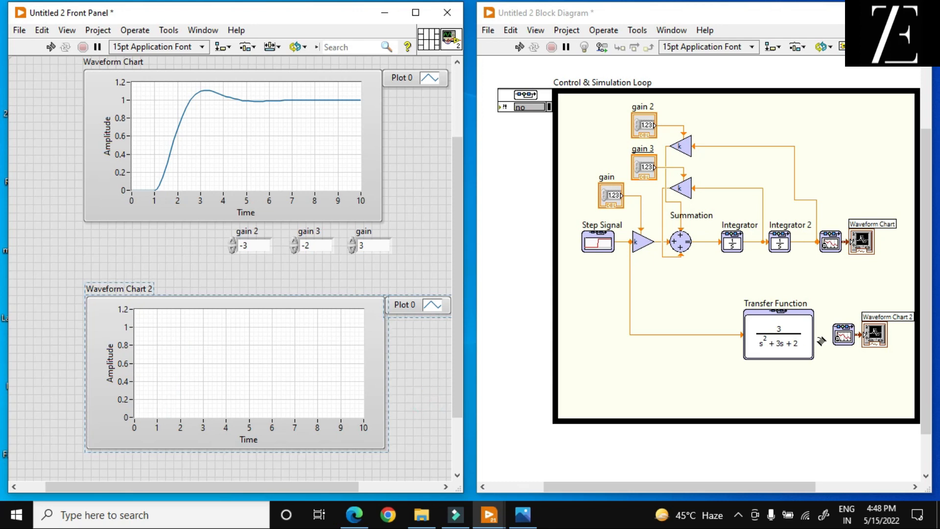
- Wire the Transfer Function's output to the collector block feeding Waveform Chart 2 and run the simulation once
left_click(820, 339)
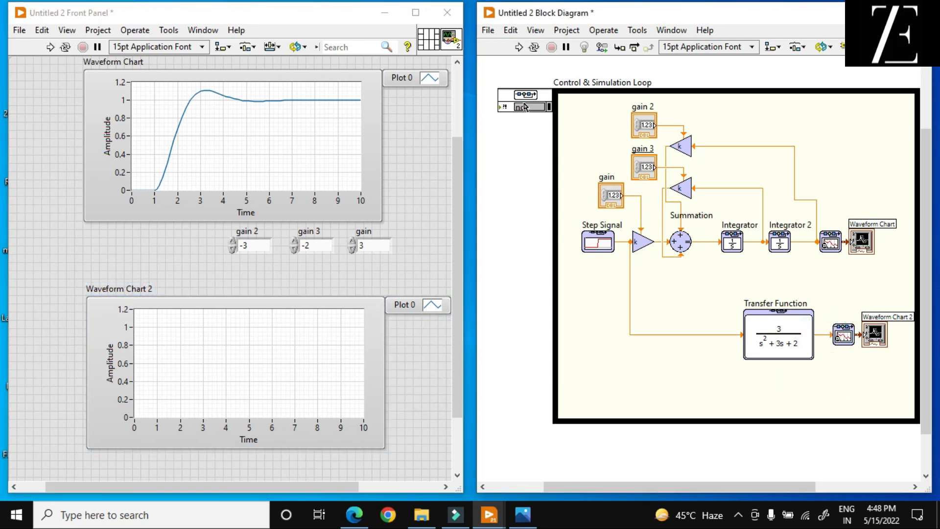
left_click(519, 47)
left_click(520, 49)
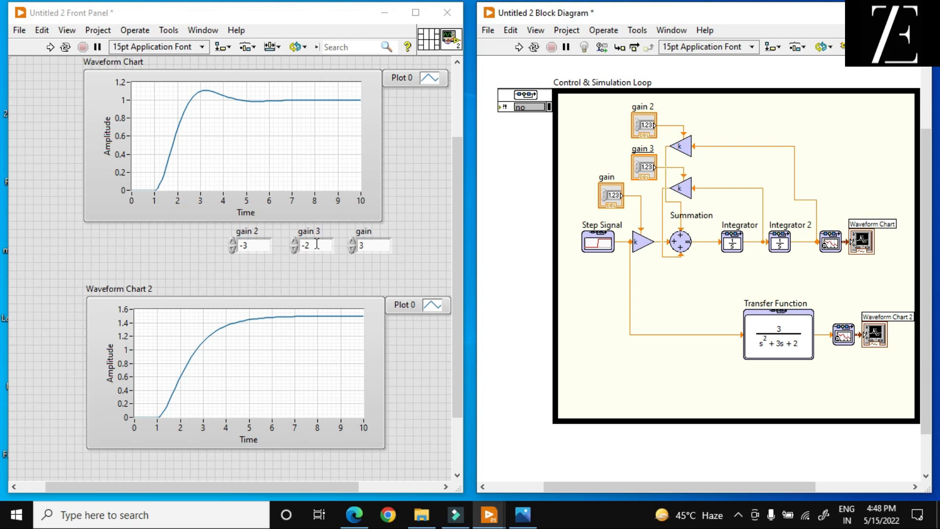
- Set gain 2 to -2 and gain 3 to -3, and rerun the simulation
double_click(375, 239)
double_click(261, 245)
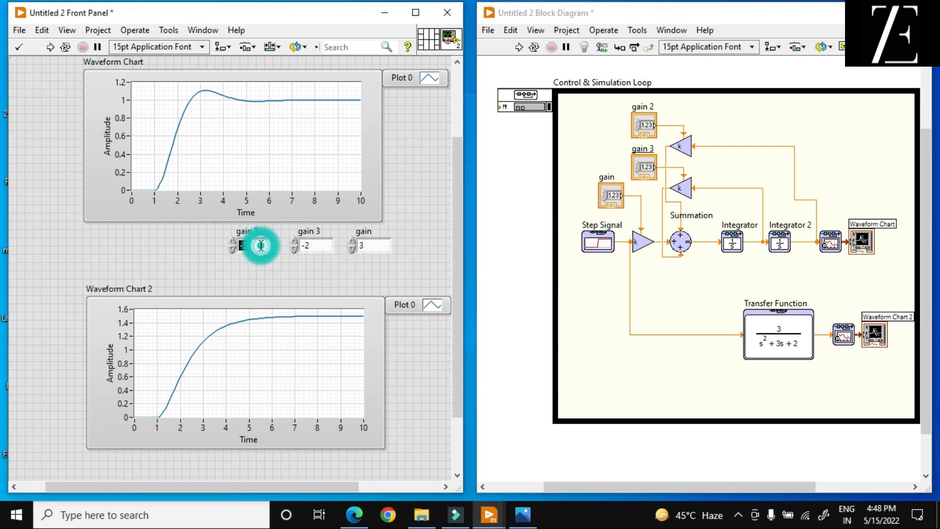
type("-2")
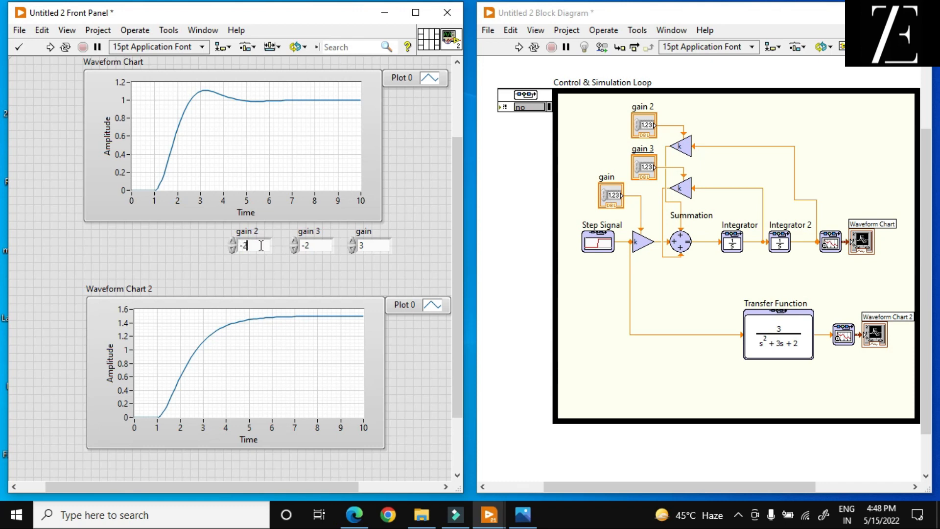
double_click(321, 246)
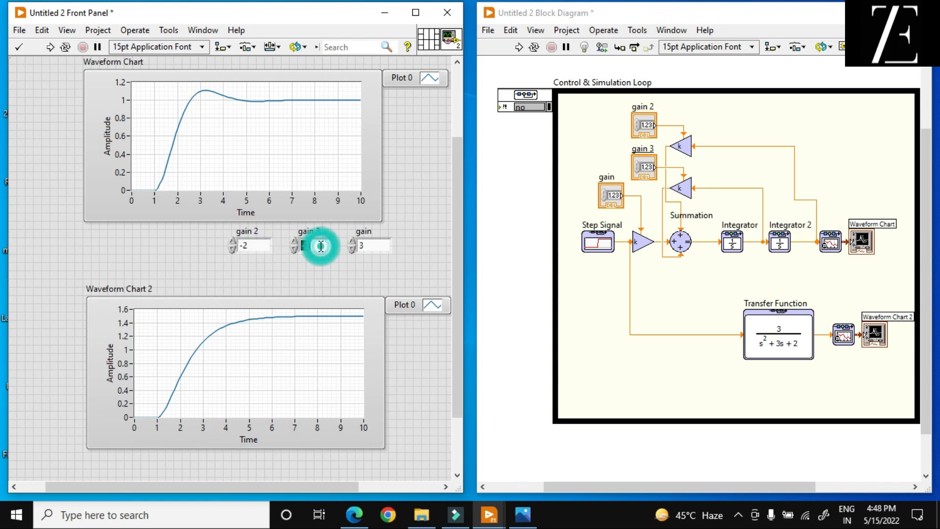
key("BackSpace")
left_click(369, 288)
left_click(50, 48)
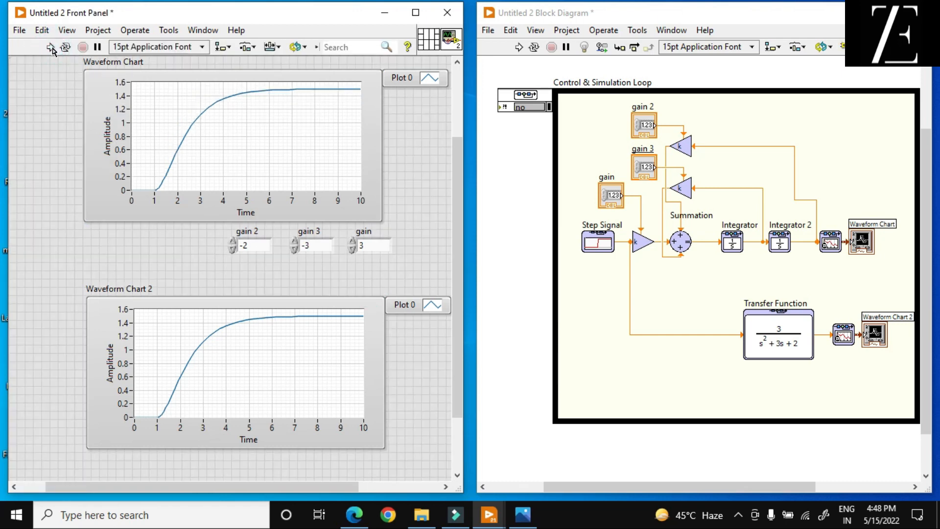
- Run the VI continuously so the charts respond live to changes in the gain controls
left_click(260, 248)
left_click(314, 251)
left_click(65, 47)
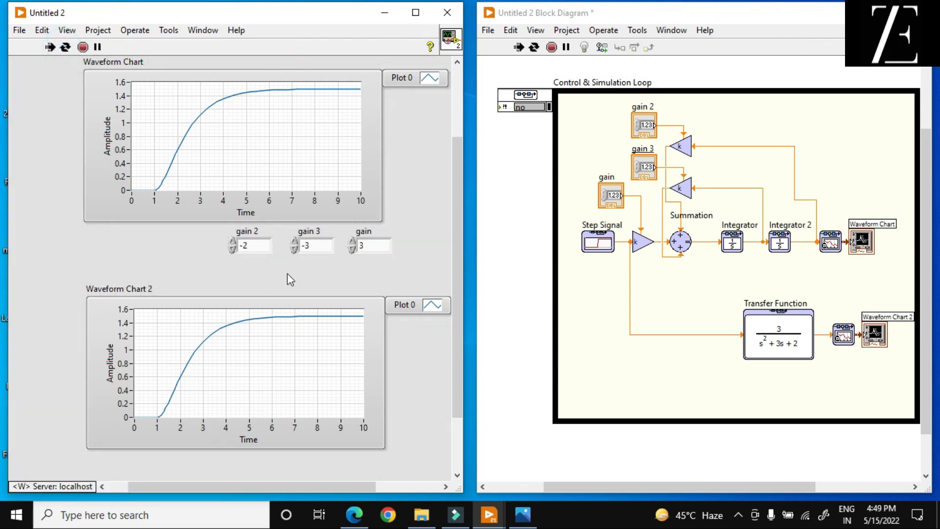
- Raise gain 2 in single increments to 4 while the simulation runs
left_click(233, 242)
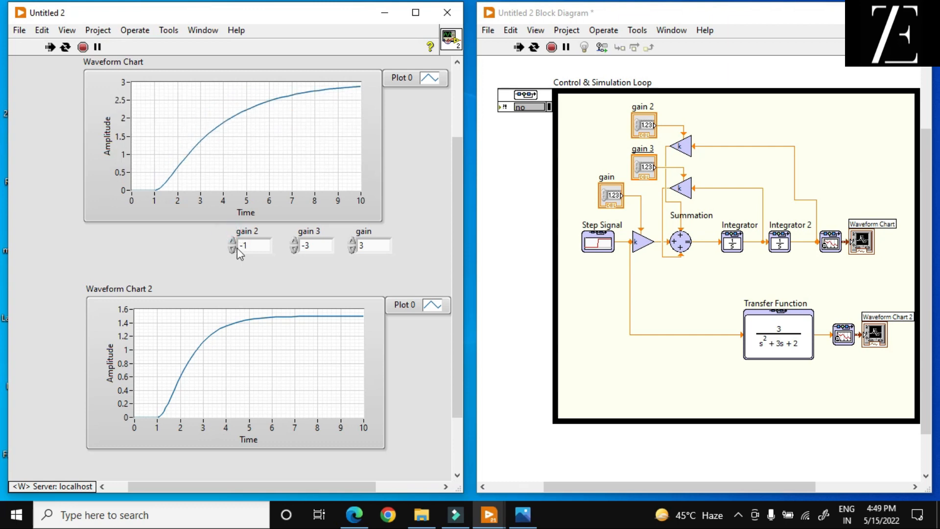
left_click(232, 242)
left_click(233, 242)
left_click(232, 242)
left_click(232, 242)
left_click(232, 242)
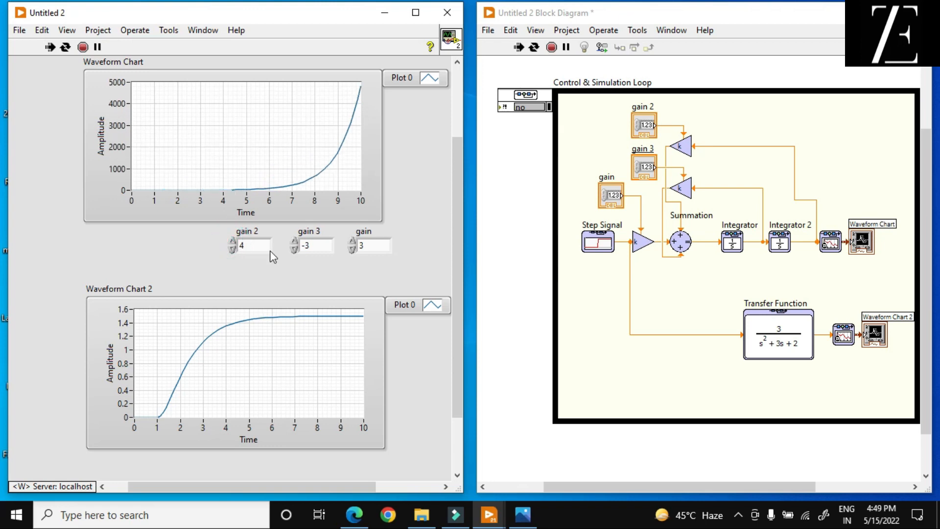
- Vary gain 3 up to 0 and down to -4, and return it to -3 while the simulation runs
left_click(294, 242)
left_click(294, 241)
left_click(294, 241)
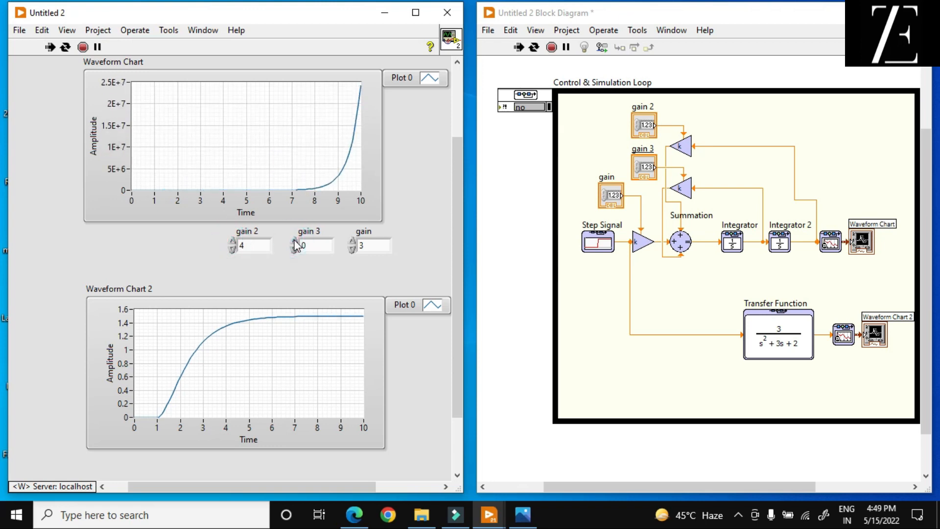
left_click(294, 247)
left_click(295, 247)
left_click(295, 248)
left_click(294, 247)
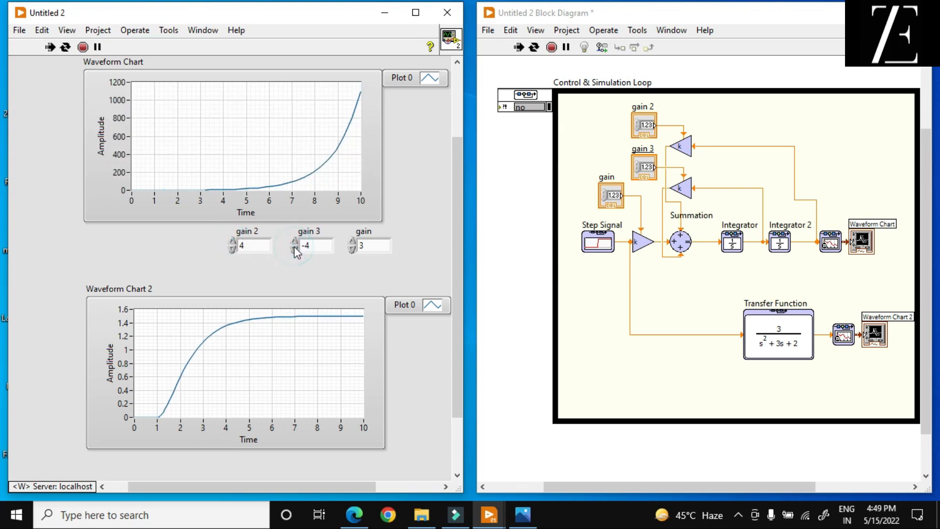
left_click(294, 242)
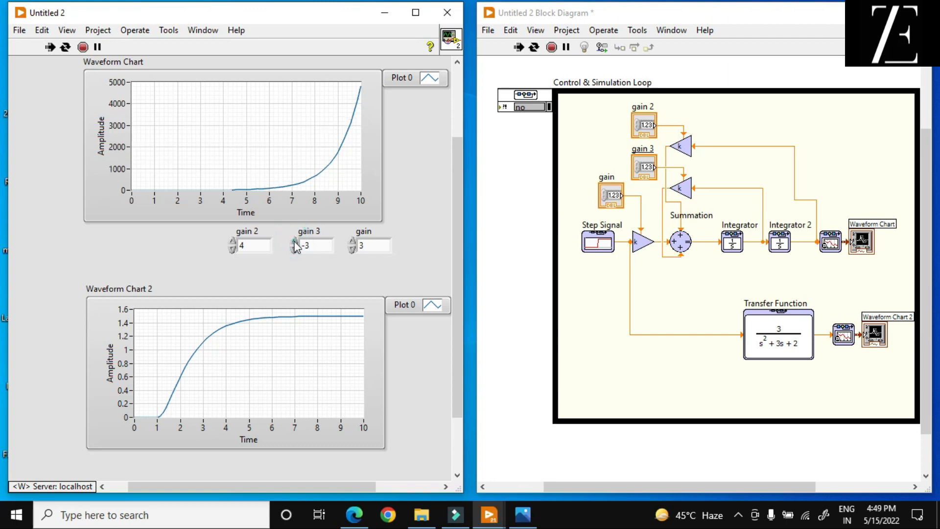
- Raise gain 2 by one increment and lower it back to -2 while the simulation runs
left_click(232, 242)
left_click(232, 249)
left_click(232, 249)
left_click(232, 249)
left_click(231, 249)
left_click(232, 250)
left_click(231, 249)
left_click(231, 249)
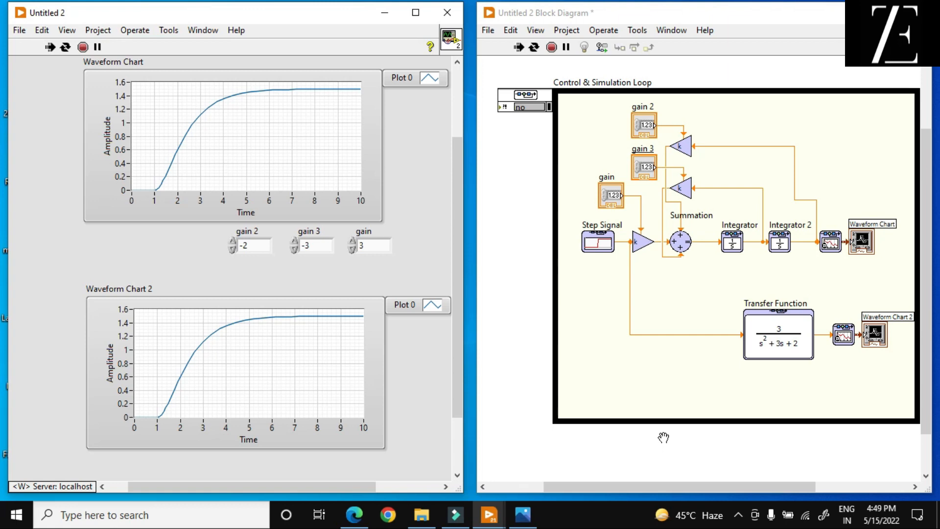
left_click(745, 514)
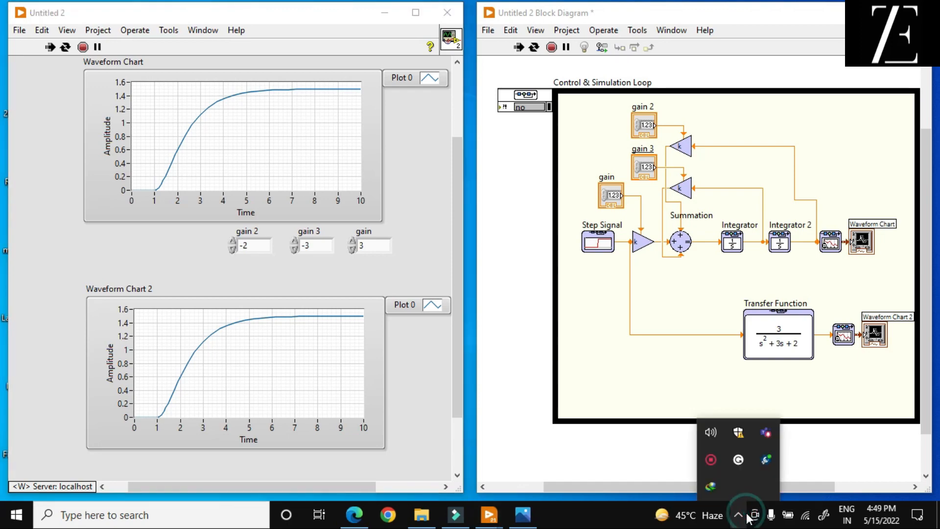
left_click(706, 459)
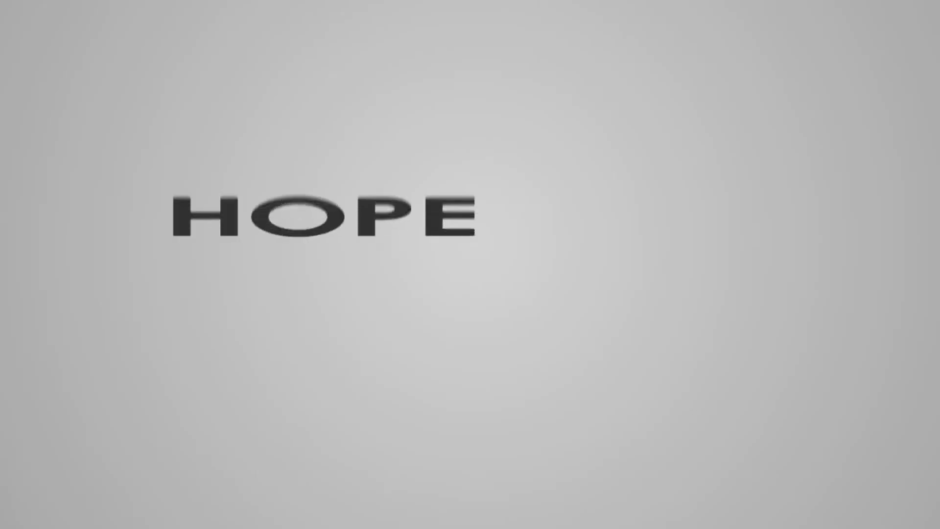